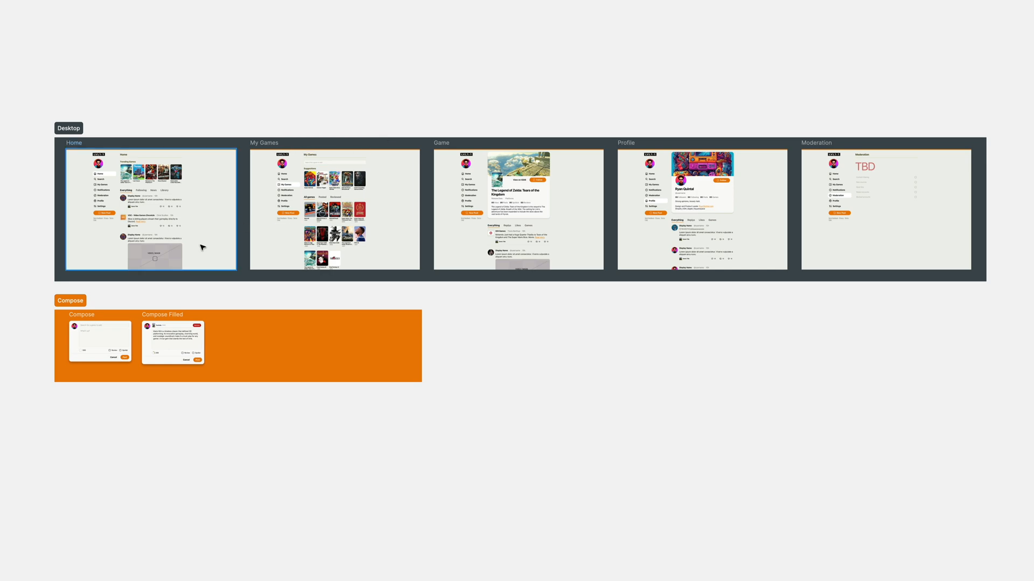
Step: Examine the Home frame in the Desktop section, from its navigation sidebar to its trending games and feed
scroll(202, 248, "left", 1)
scroll(202, 248, "up", 10)
scroll(202, 248, "left", 4)
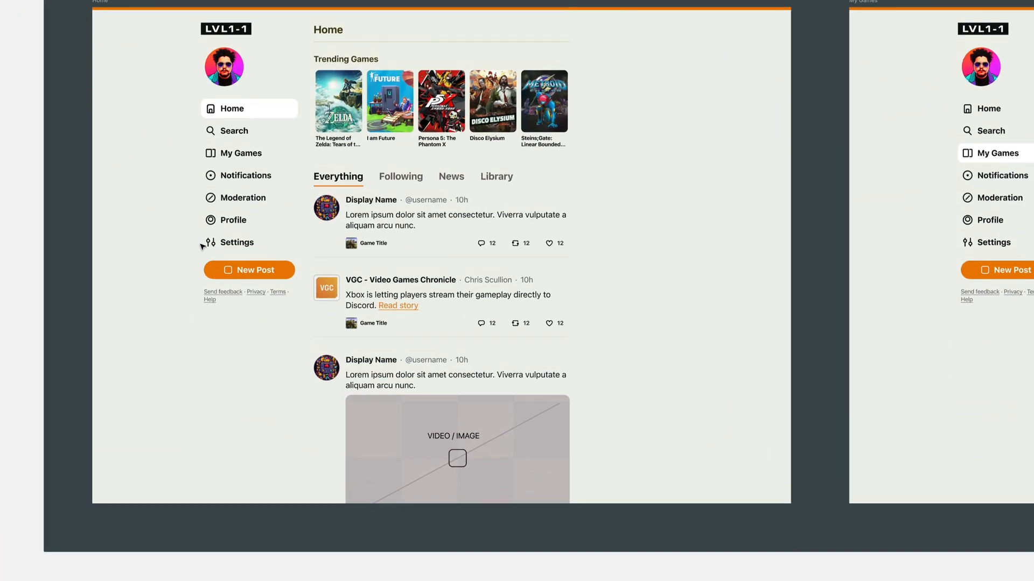
scroll(202, 247, "up", 2)
scroll(202, 247, "left", 1)
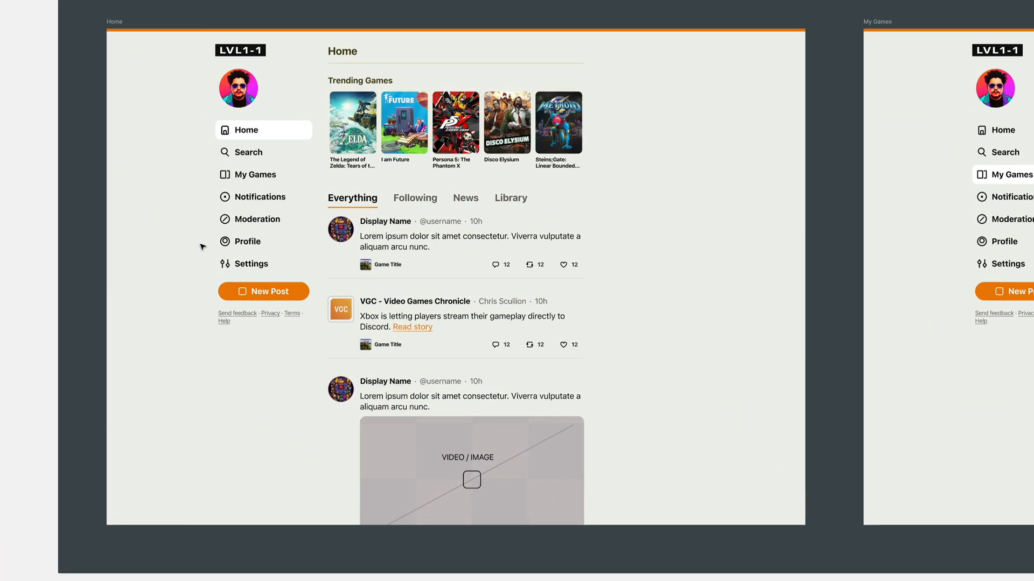
scroll(406, 251, "up", 4)
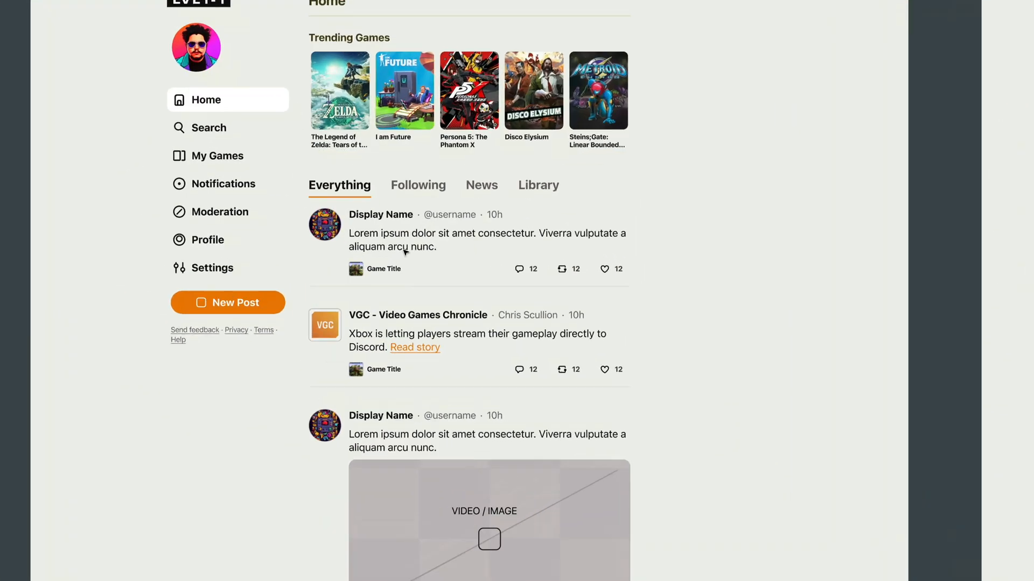
scroll(406, 252, "up", 3)
scroll(406, 252, "left", 2)
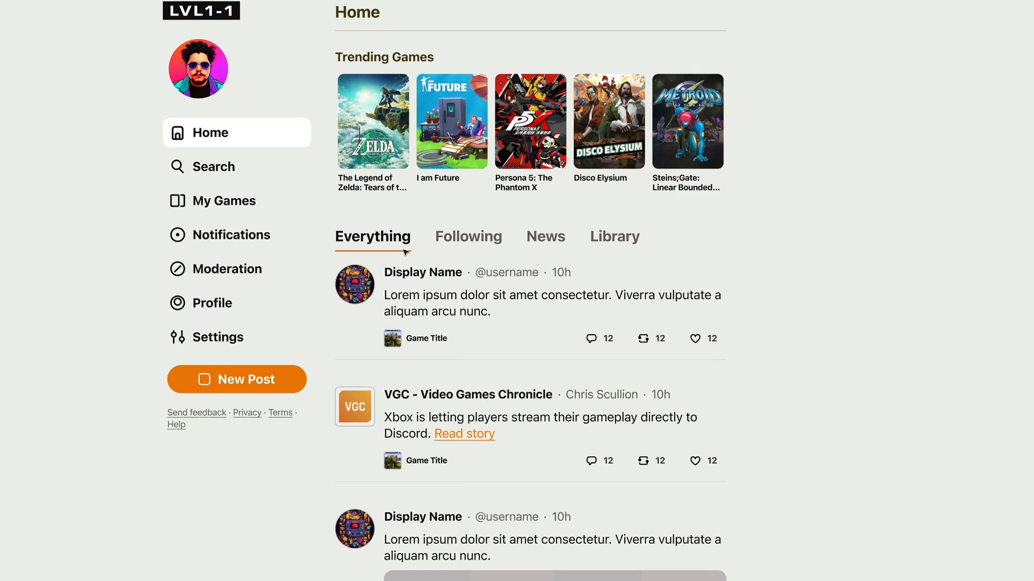
Step: Select the Trending Games block and the feed block in the Home frame to inspect how the content column is structured
left_click(516, 192)
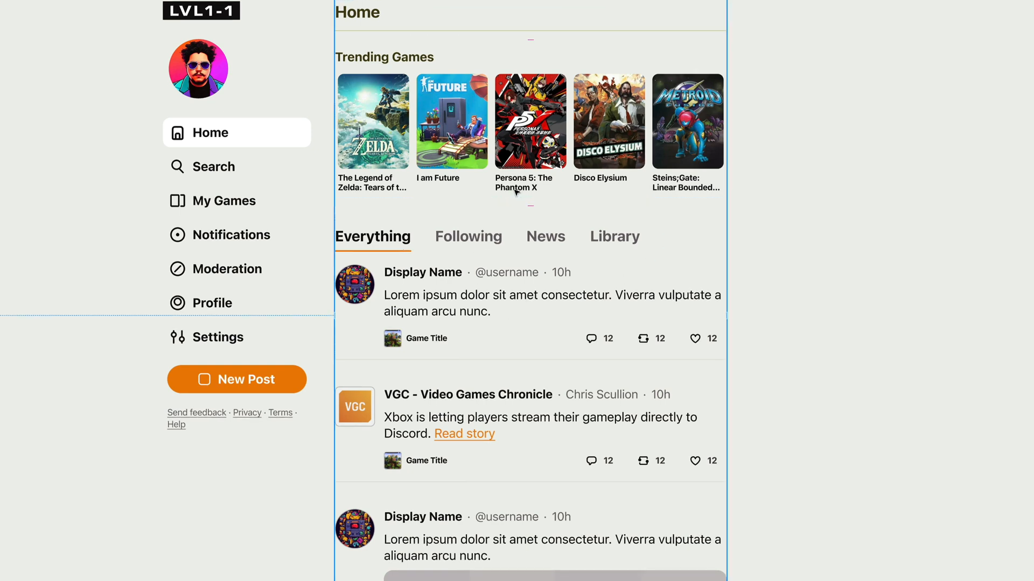
scroll(419, 227, "down", 5)
scroll(411, 177, "up", 5)
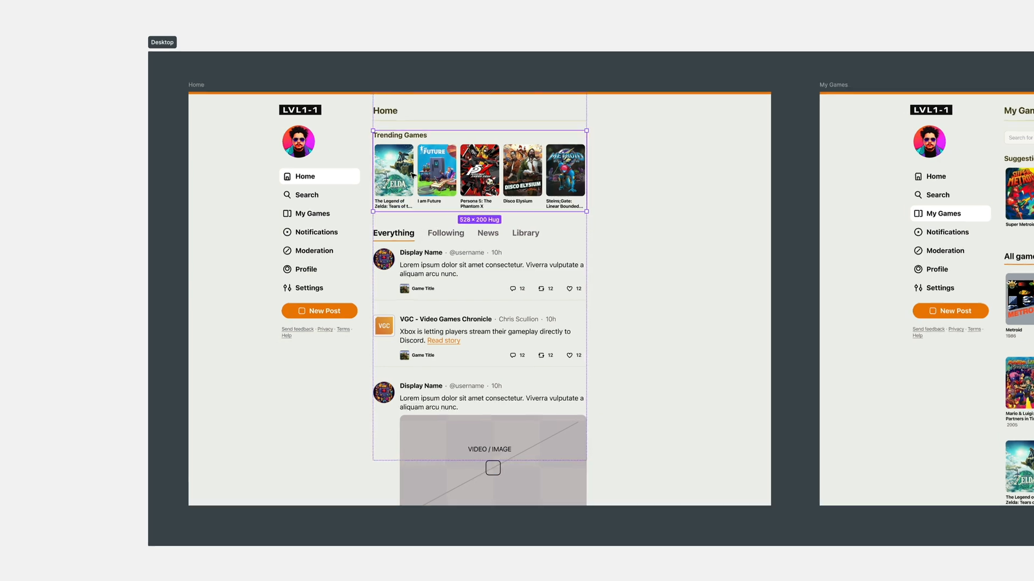
left_click(510, 366)
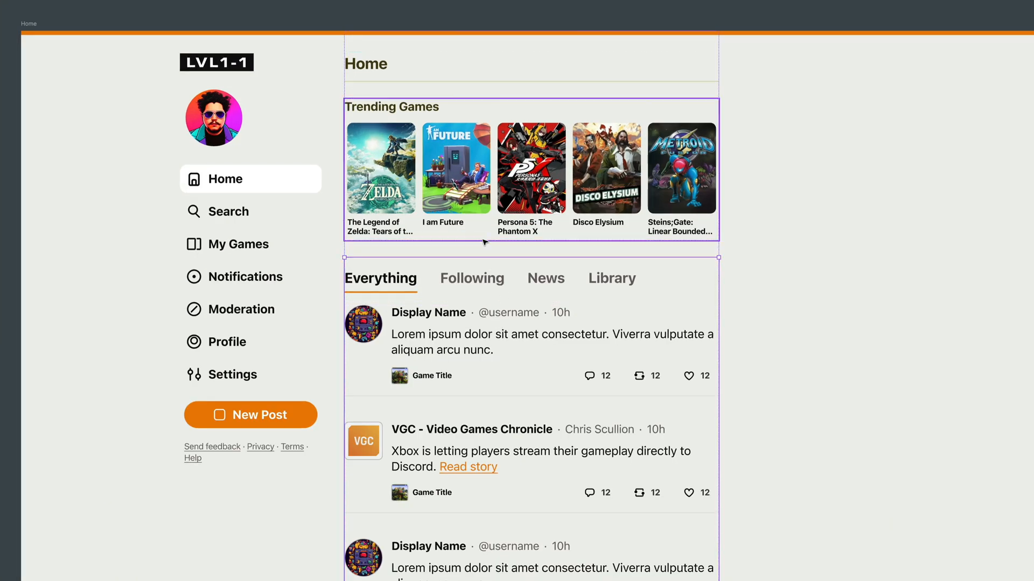
left_click(474, 206)
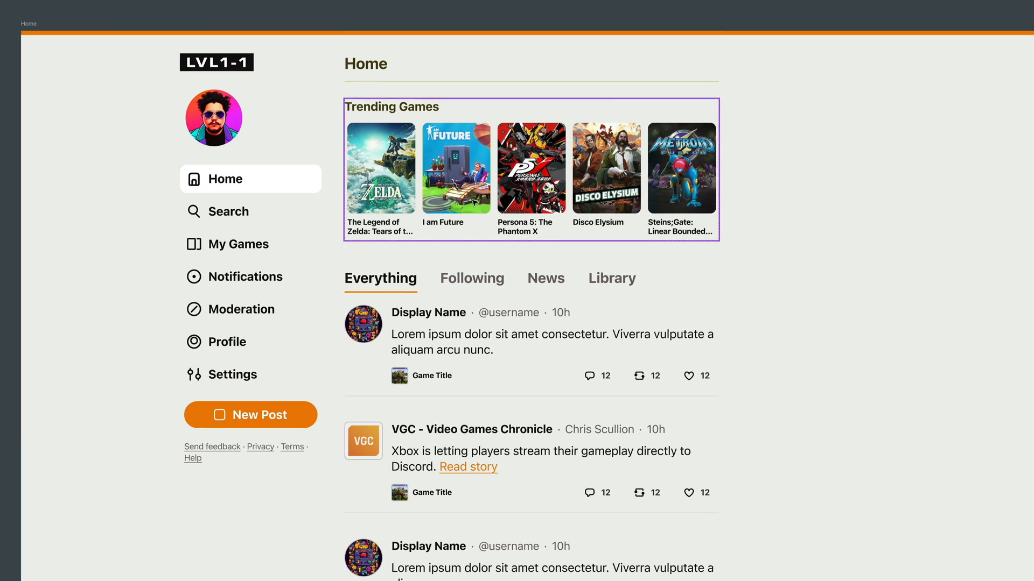
Step: Inspect the individual game cards in the trending row and the feed of posts below them
left_click(470, 179)
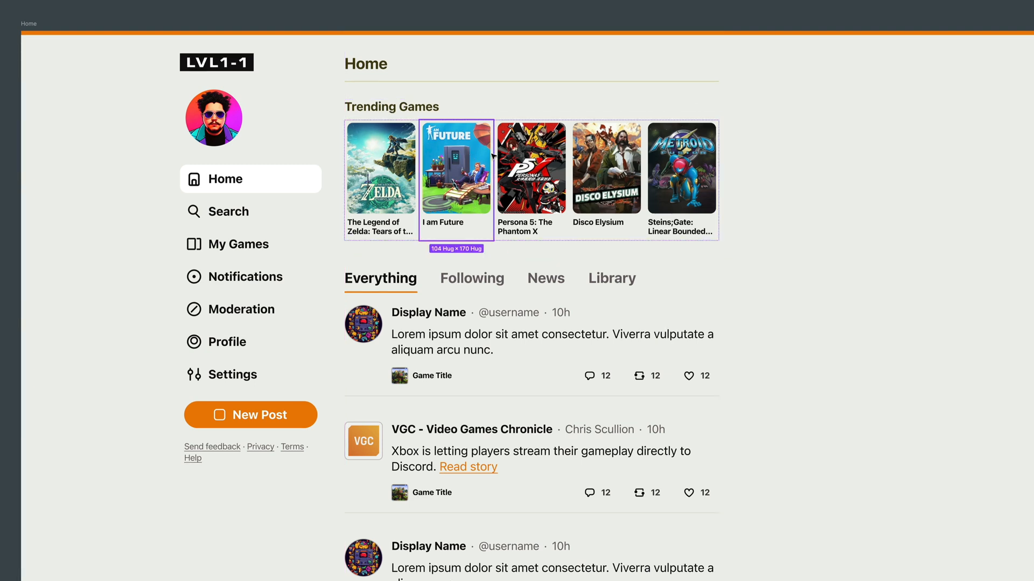
left_click(516, 162)
left_click(441, 175)
left_click_drag(487, 183, 510, 176)
left_click_drag(446, 309, 467, 255)
scroll(466, 256, "down", 5)
scroll(468, 255, "down", 1)
left_click(492, 164)
left_click(481, 262)
mouse_move(478, 262)
left_mouse_down()
mouse_move(463, 263)
mouse_move(482, 256)
left_mouse_up()
scroll(486, 254, "up", 5)
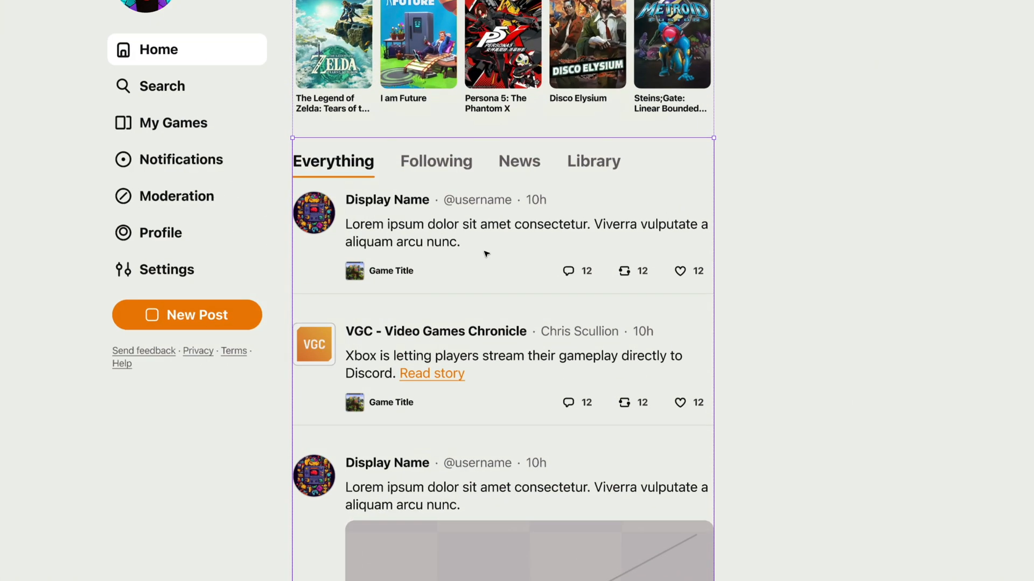
scroll(371, 315, "down", 6)
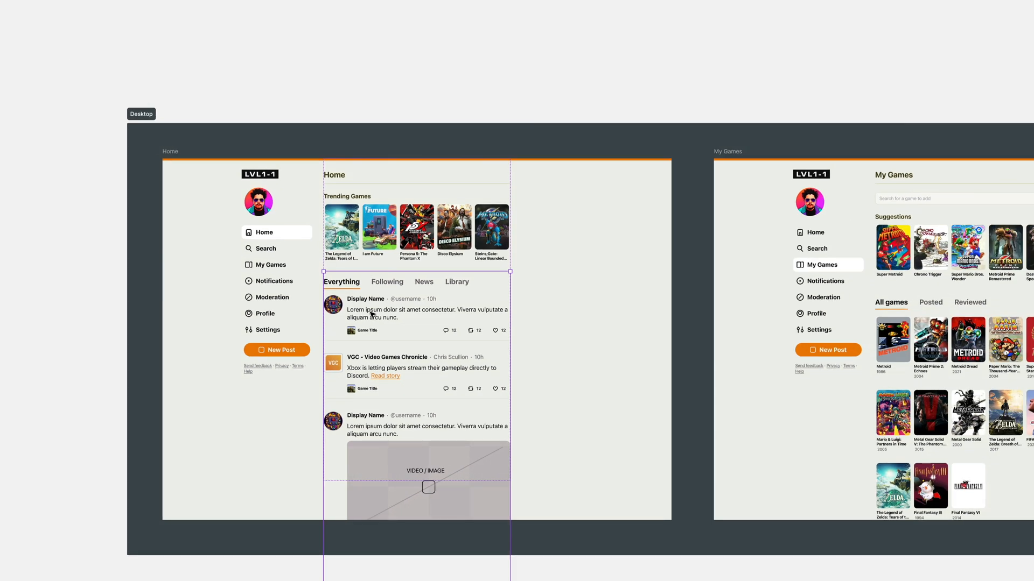
Step: Collapse the expanded My Games and Home frames in the layer list
scroll(317, 270, "up", 5)
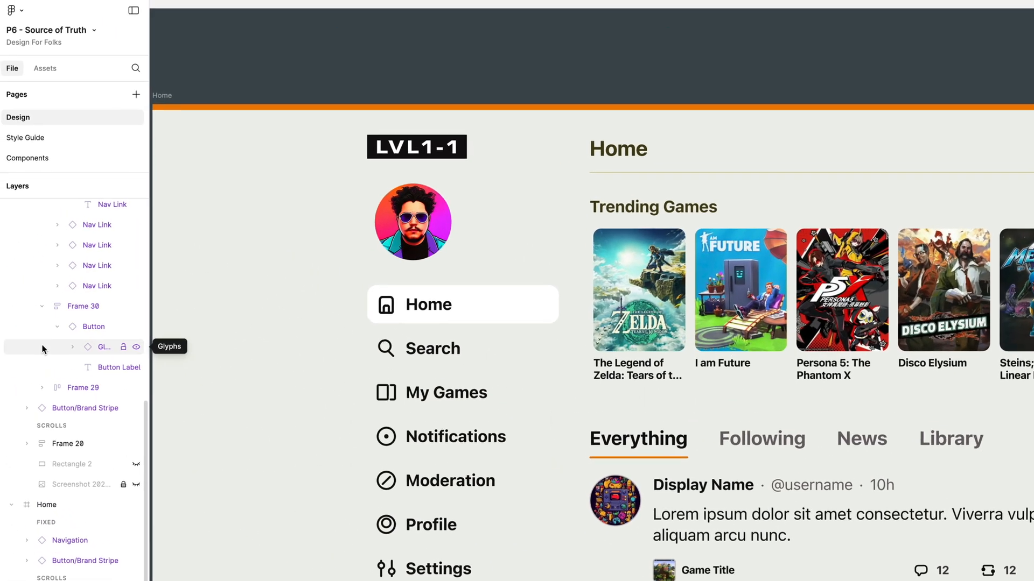
scroll(53, 354, "up", 5)
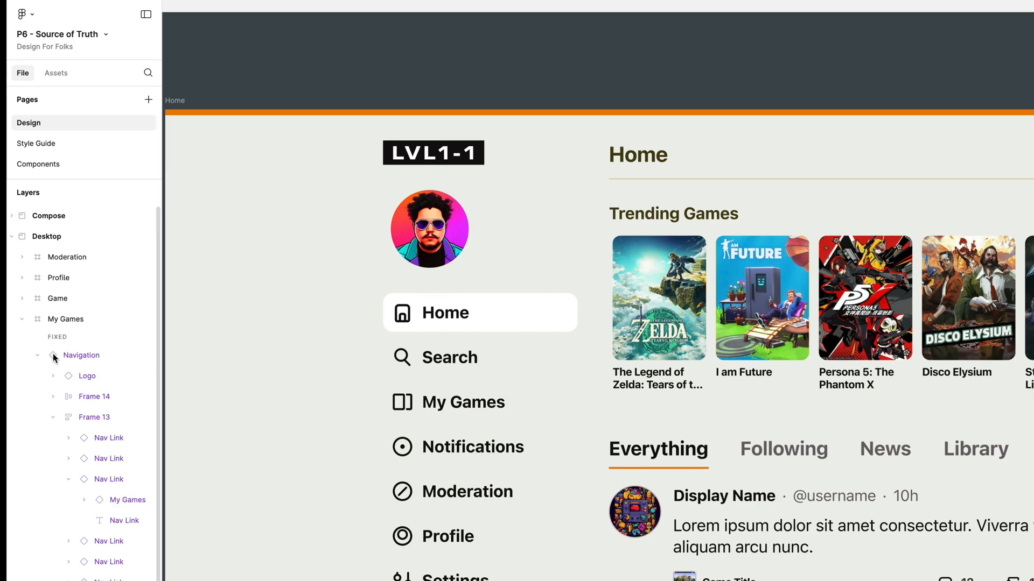
left_click(22, 319)
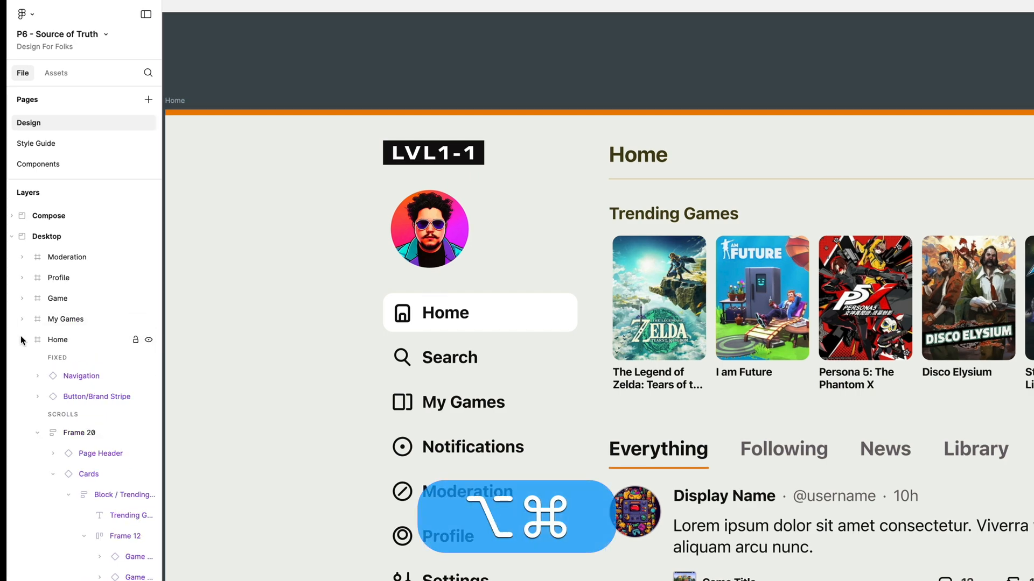
left_click(22, 339, "alt+super")
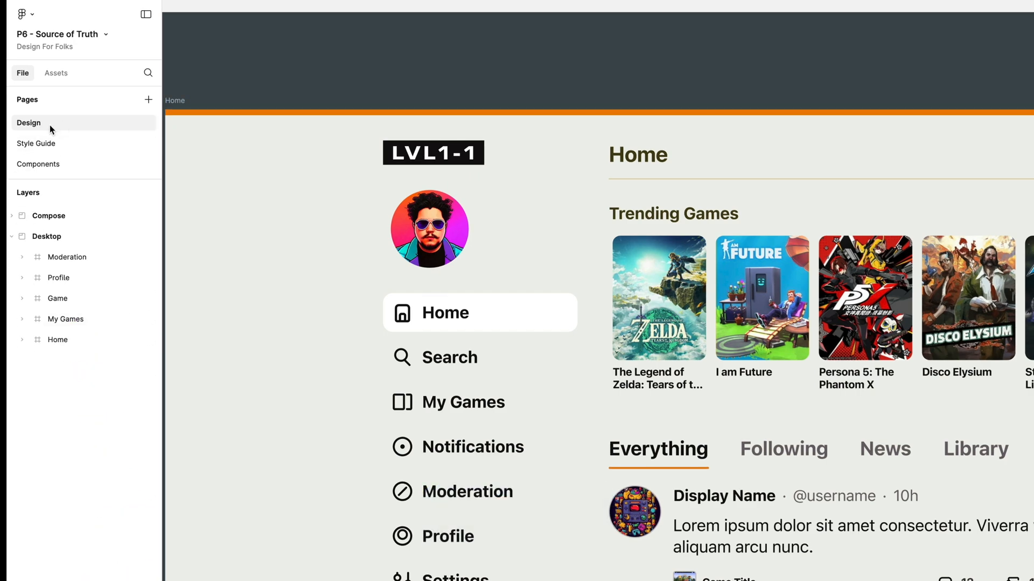
Step: Open the Style Guide page and examine its Type System and Colors sections
scroll(341, 143, "down", 10)
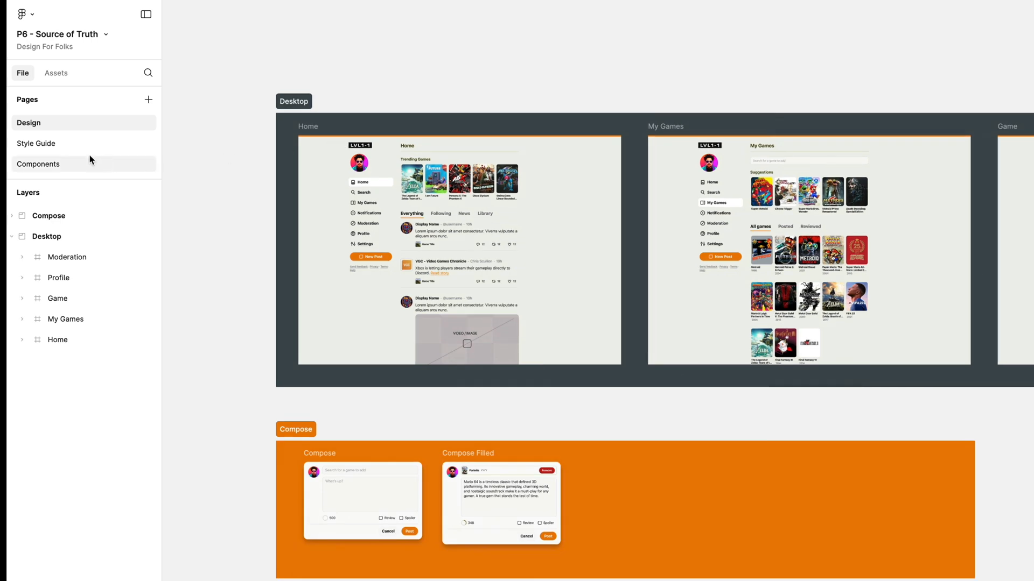
left_click(88, 144)
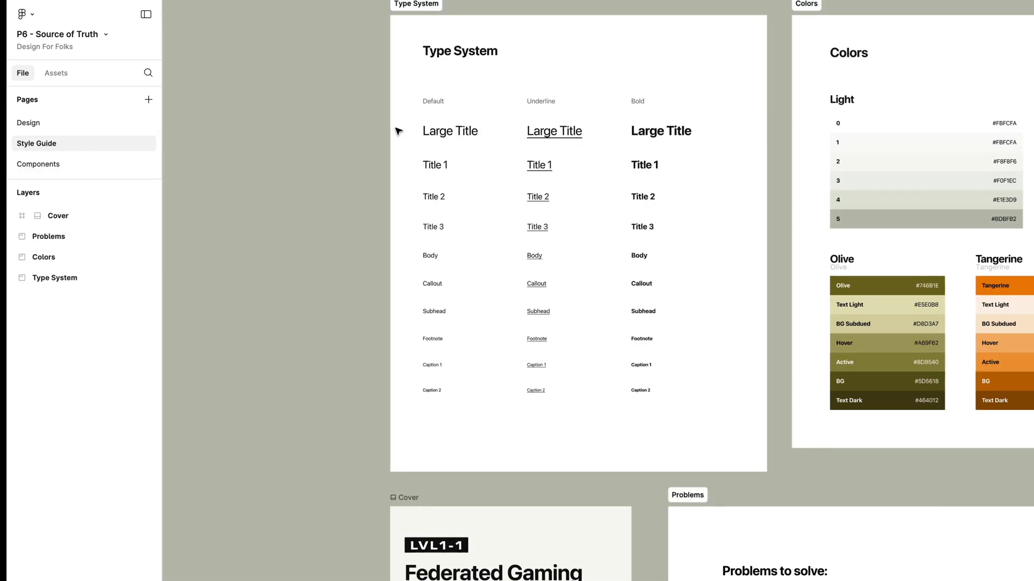
scroll(398, 131, "right", 2)
scroll(398, 132, "up", 1)
scroll(397, 131, "down", 1)
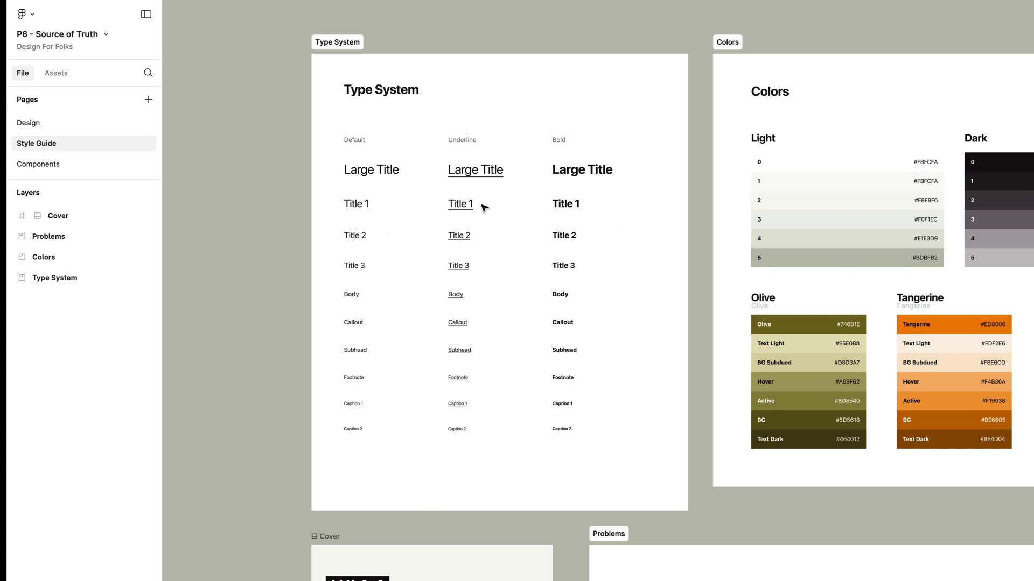
Step: Open the Components page and examine the Logo, Brand Stripe, Button, Avatar and Nav Link components
left_click(72, 165)
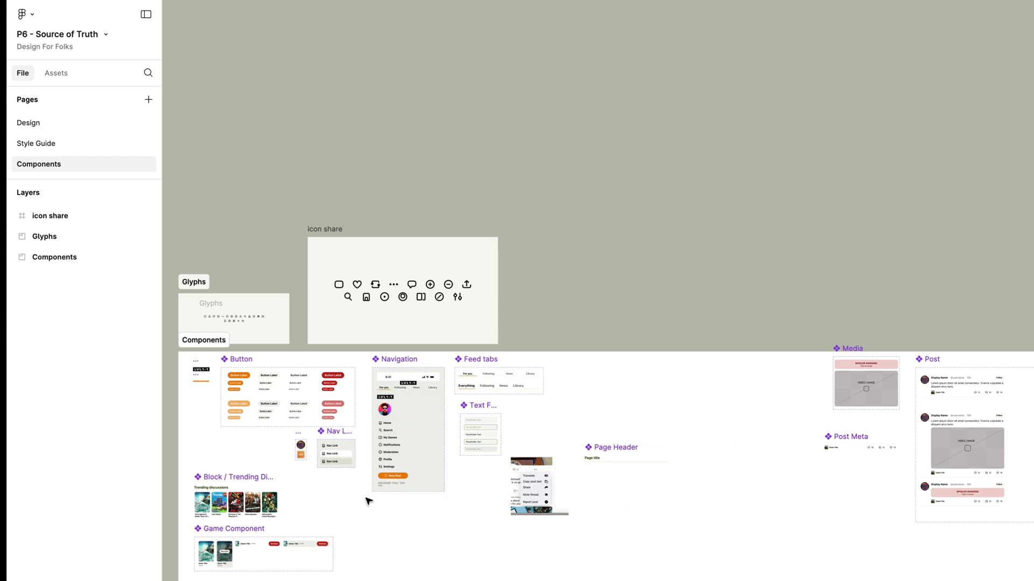
scroll(215, 450, "up", 5)
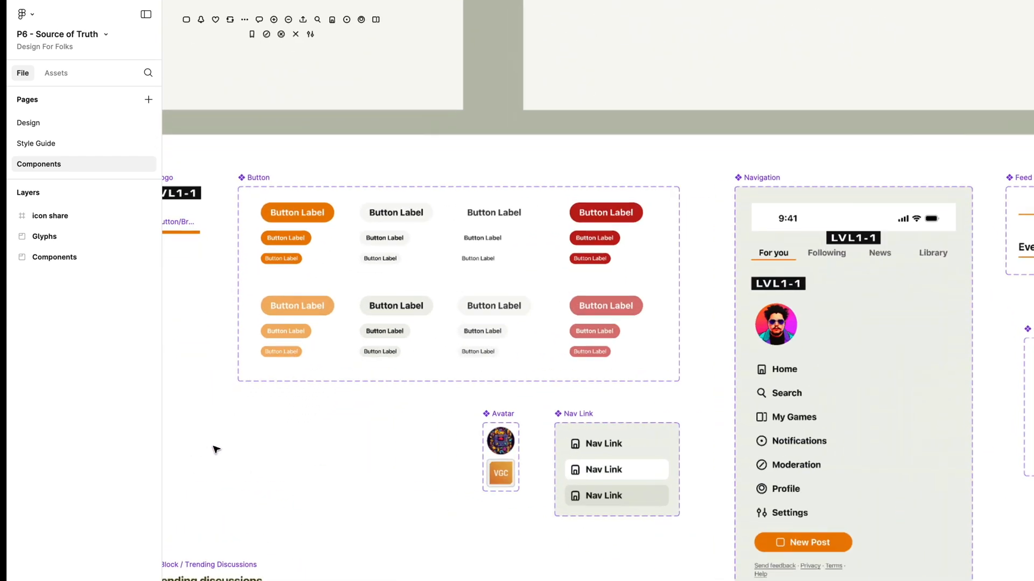
scroll(229, 441, "left", 5)
scroll(579, 148, "up", 3)
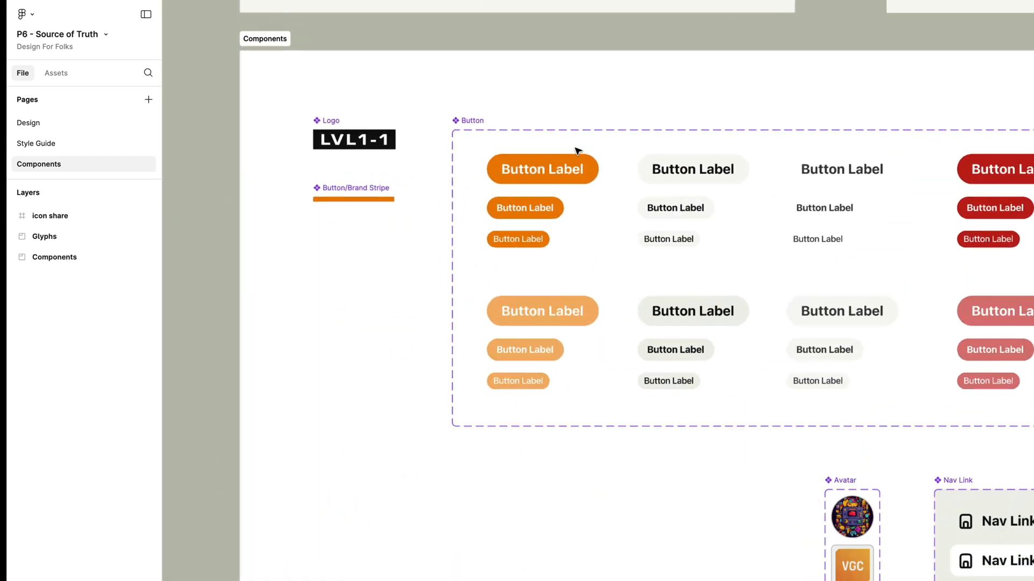
scroll(745, 355, "right", 5)
scroll(745, 355, "down", 3)
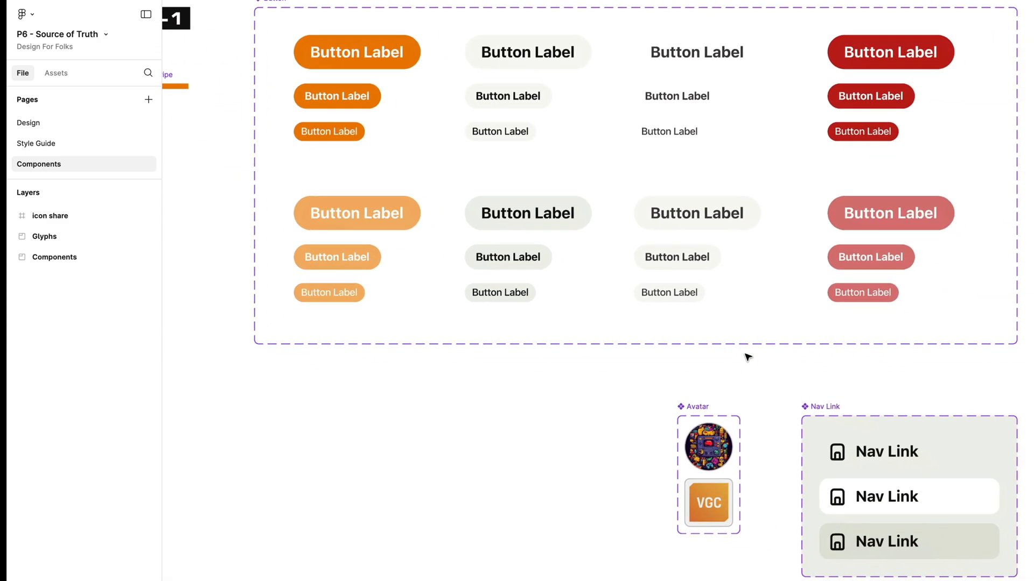
scroll(745, 356, "down", 4)
scroll(745, 356, "left", 2)
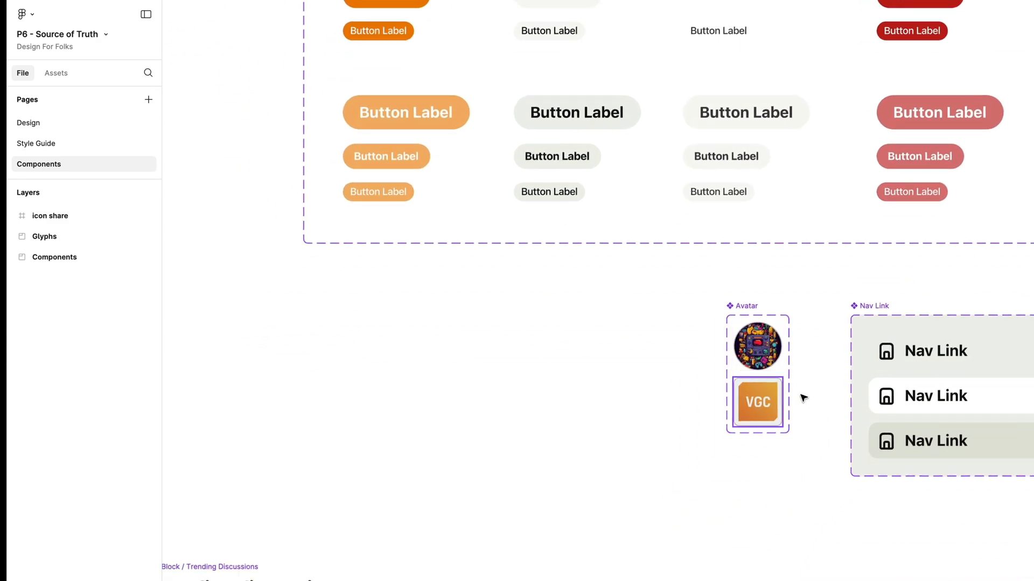
Step: Examine the Navigation, Feed tabs, Text Field and Page Header components
scroll(803, 398, "down", 3)
scroll(835, 397, "right", 4)
scroll(872, 260, "down", 3)
scroll(935, 258, "up", 2)
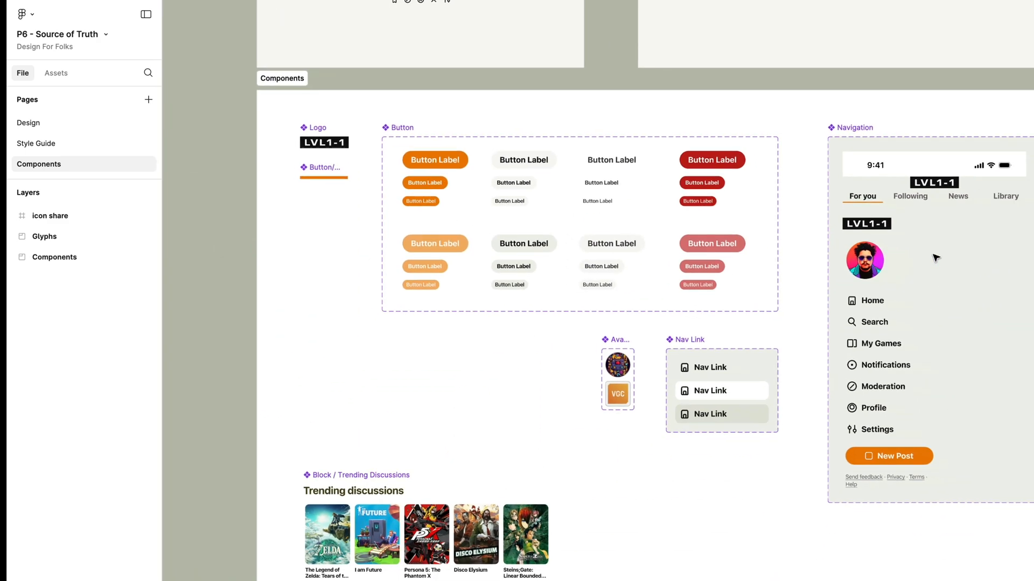
scroll(936, 258, "right", 6)
scroll(953, 318, "right", 7)
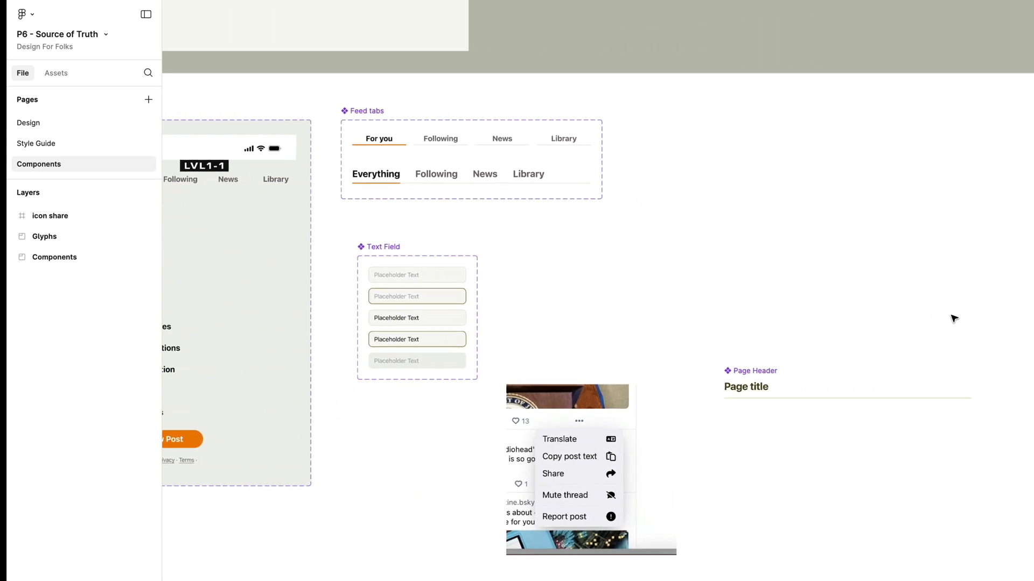
scroll(964, 346, "down", 5)
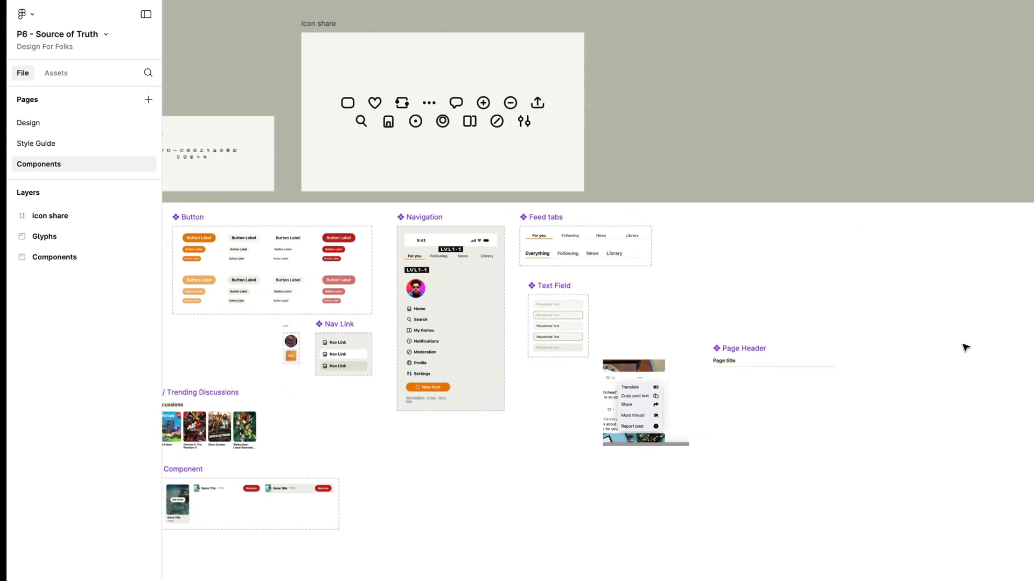
scroll(966, 348, "up", 1)
scroll(965, 347, "left", 6)
scroll(769, 314, "up", 5)
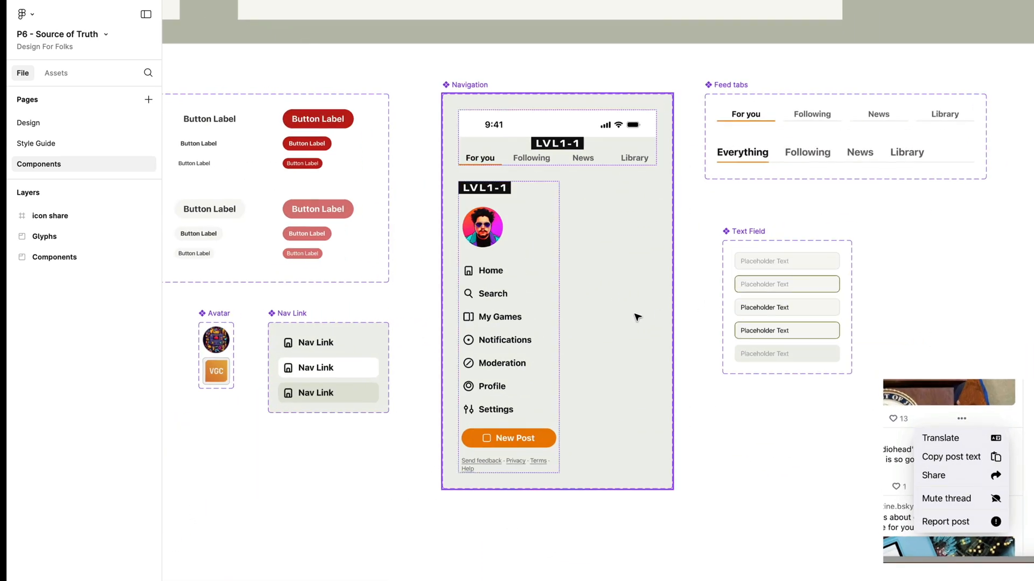
Step: Review the Glyphs section and the Button variants on the Components page
scroll(637, 317, "left", 9)
scroll(637, 317, "left", 2)
scroll(637, 317, "up", 2)
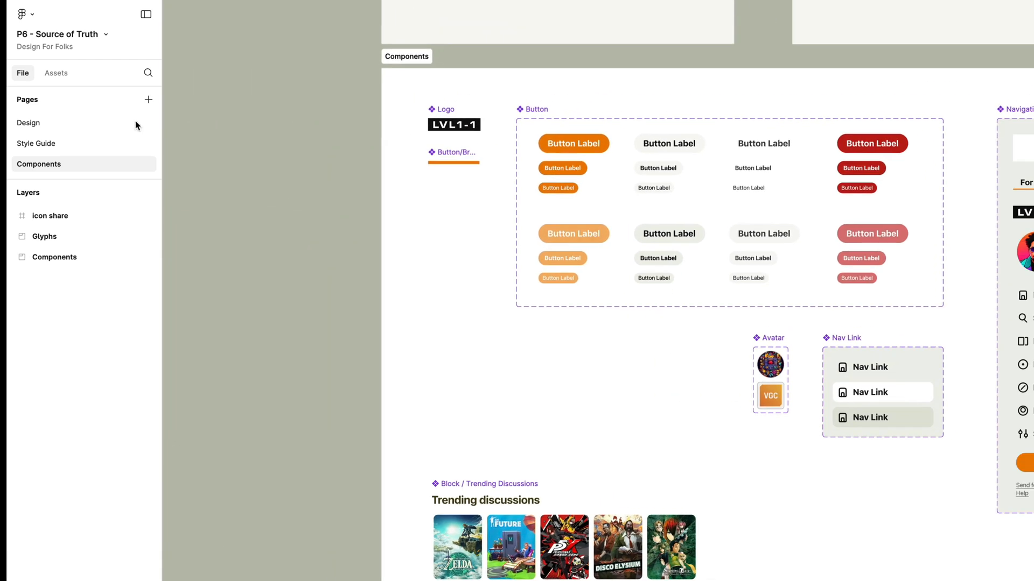
scroll(561, 258, "up", 3)
scroll(563, 258, "down", 5)
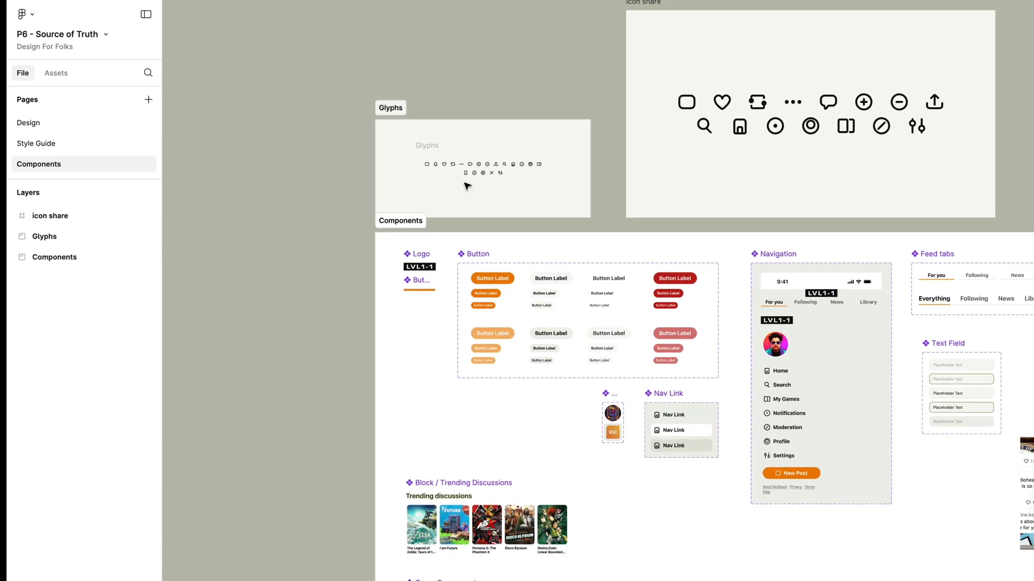
scroll(473, 294, "up", 5)
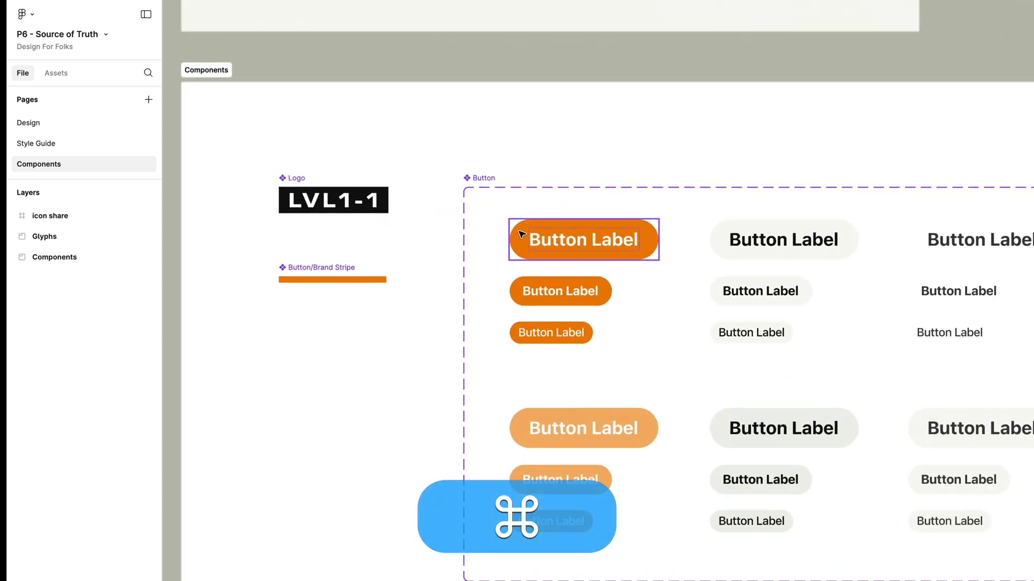
scroll(439, 344, "down", 5)
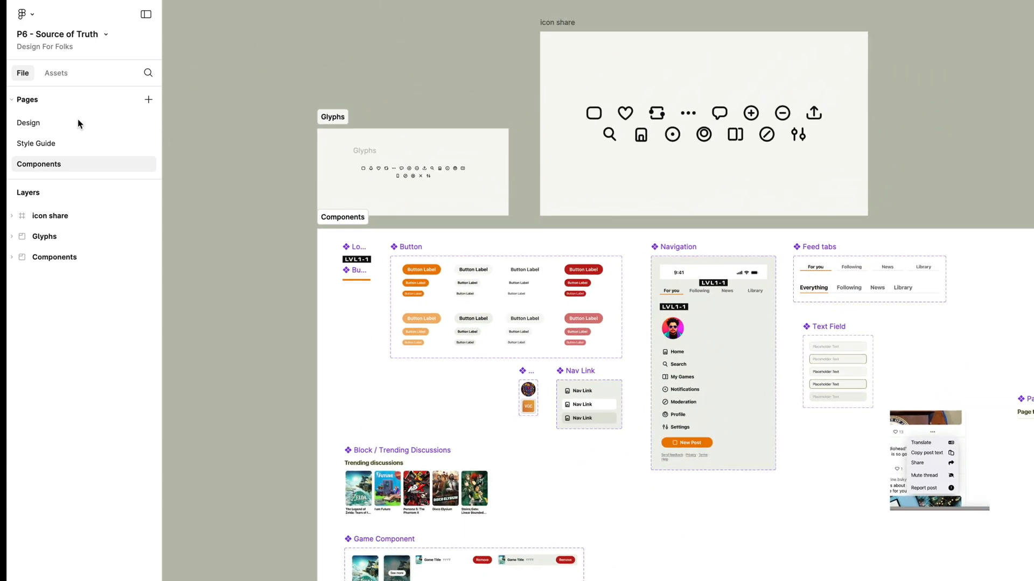
Step: Return to the Design page and bring the Home frame's navigation and trending games into close view
left_click(73, 125)
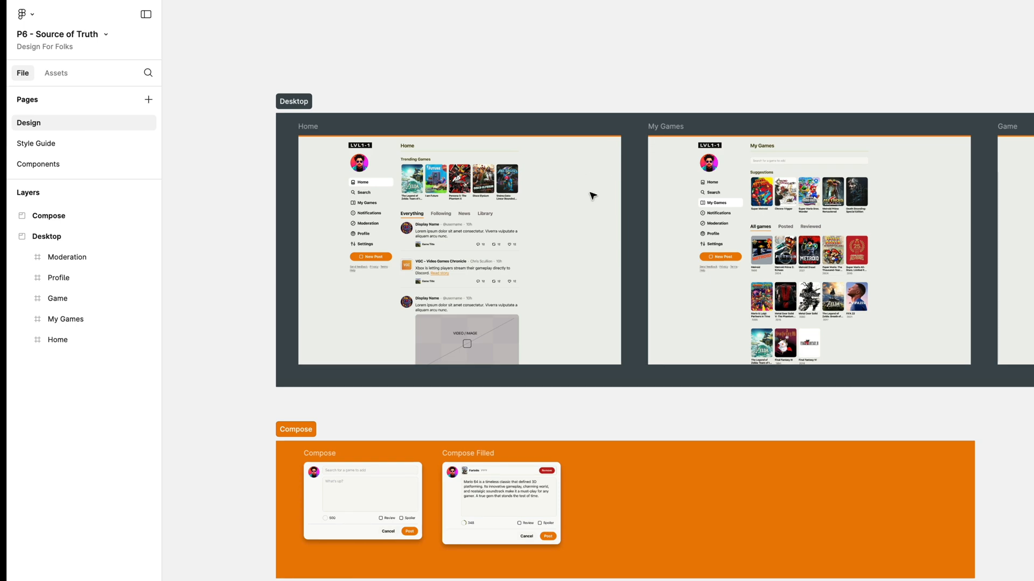
scroll(592, 195, "up", 5)
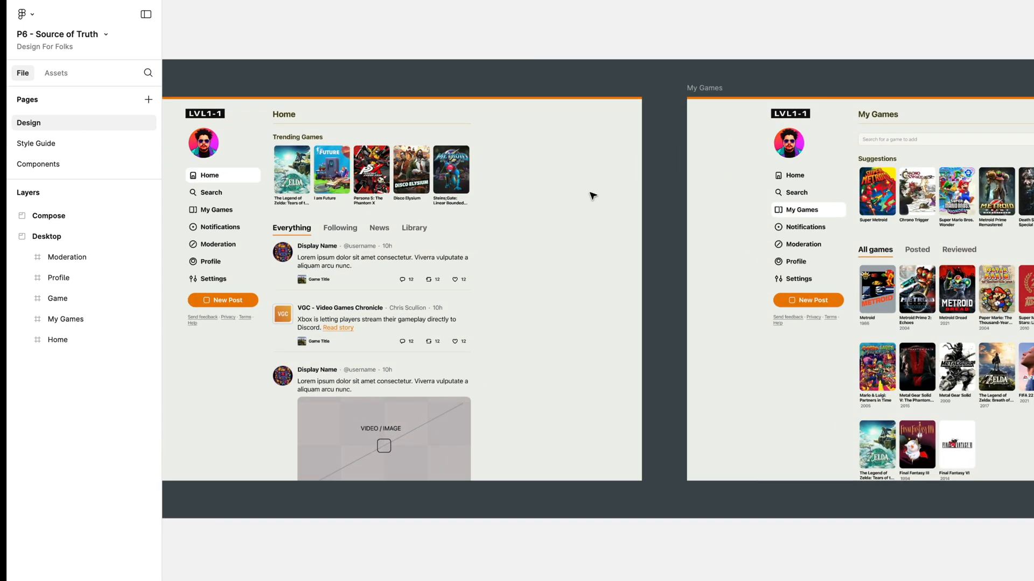
scroll(592, 195, "left", 5)
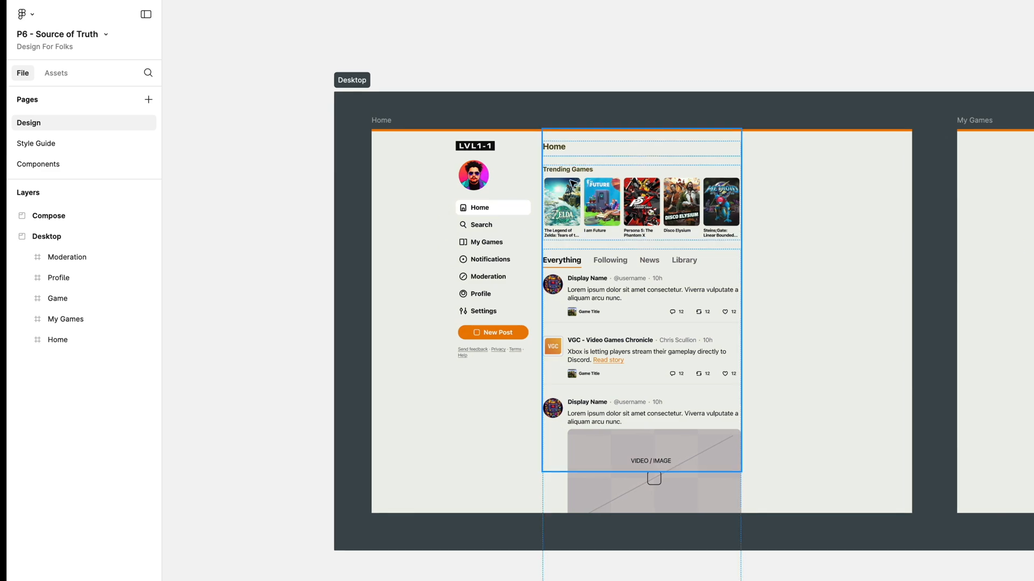
scroll(592, 196, "up", 5)
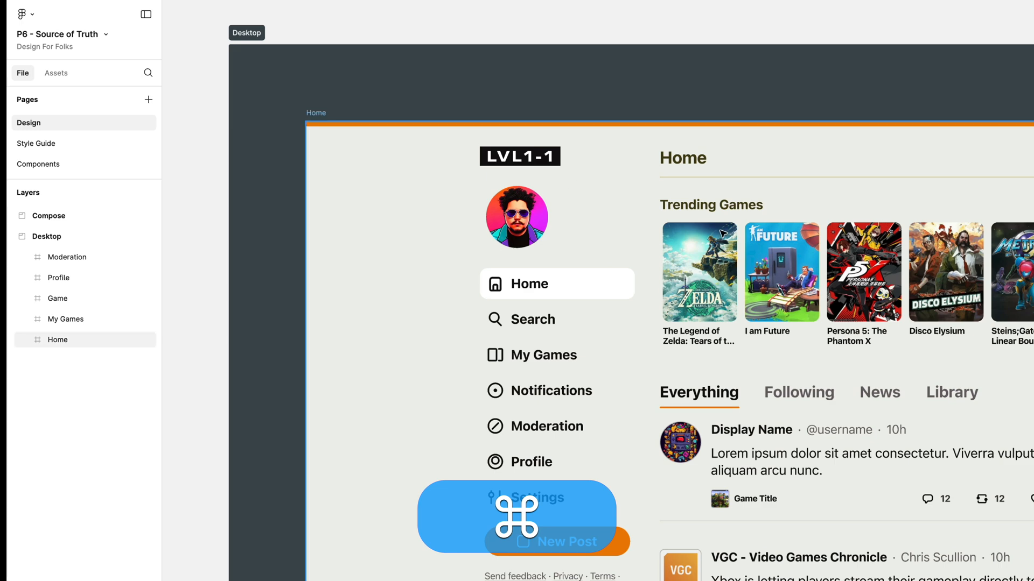
Step: Directly select nested covers and titles in the Home frame's Trending Games row, including I am Future, Persona 5 and Disco Elysium
left_click(784, 250, "super")
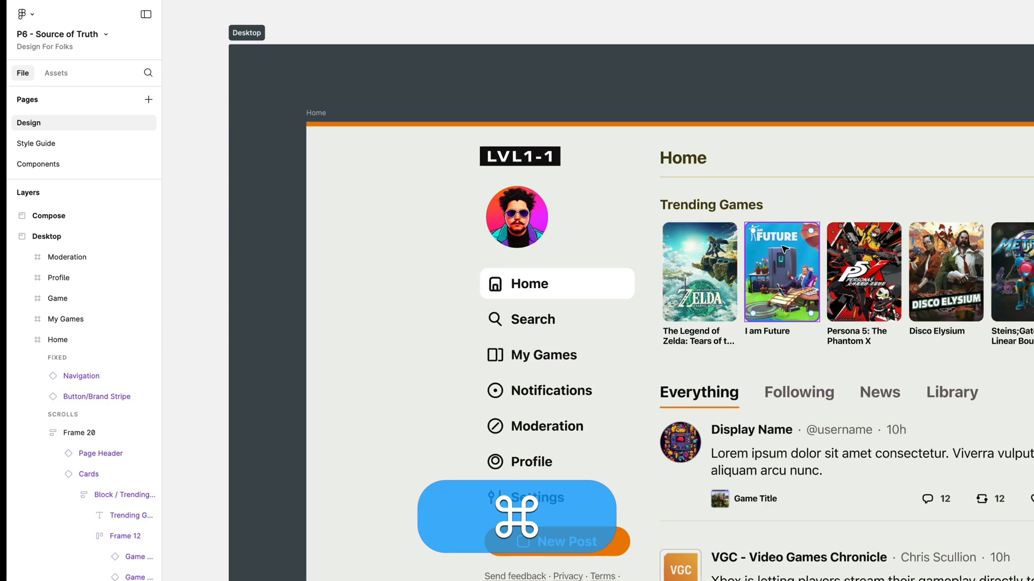
scroll(782, 247, "up", 5)
left_click(915, 139)
left_click(837, 82)
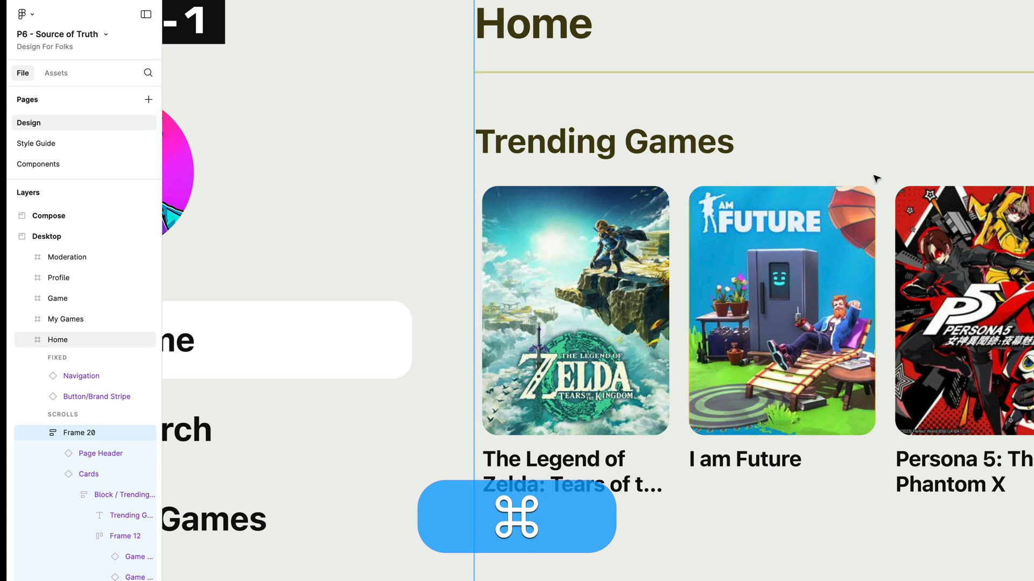
left_click(797, 290, "super")
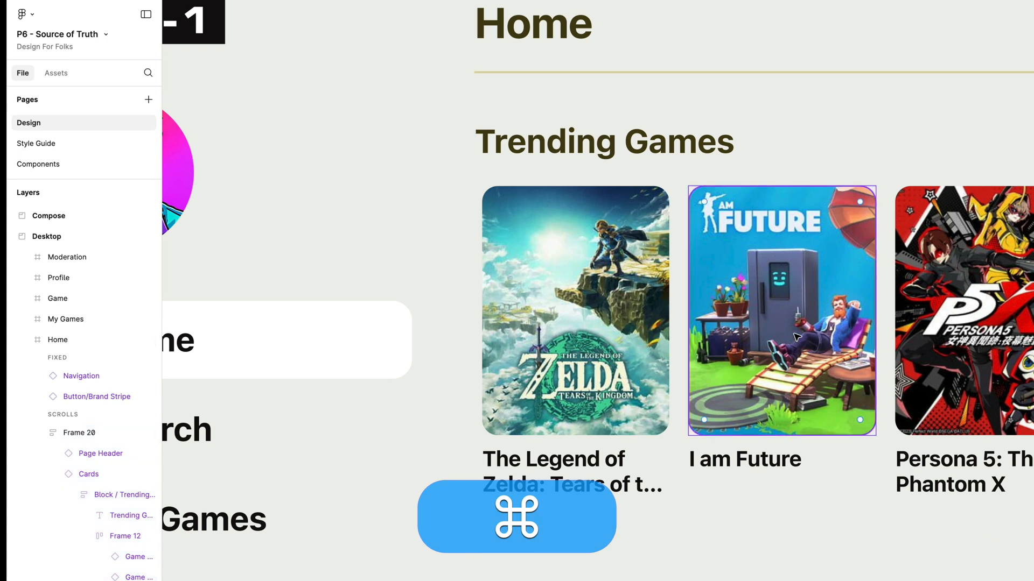
left_click(1001, 275, "super")
left_click(968, 462, "super")
scroll(966, 463, "right", 5)
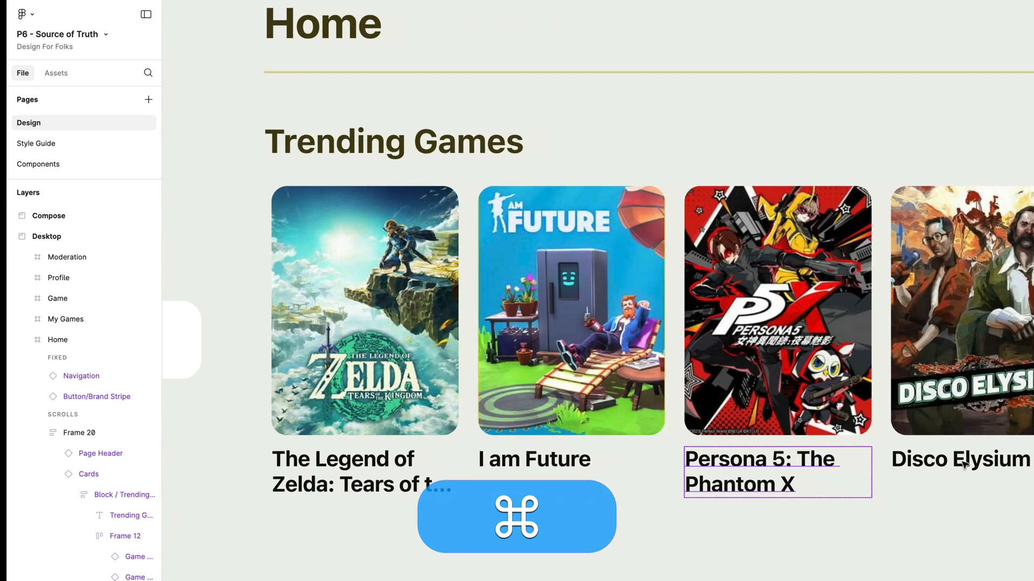
left_click(956, 461, "super")
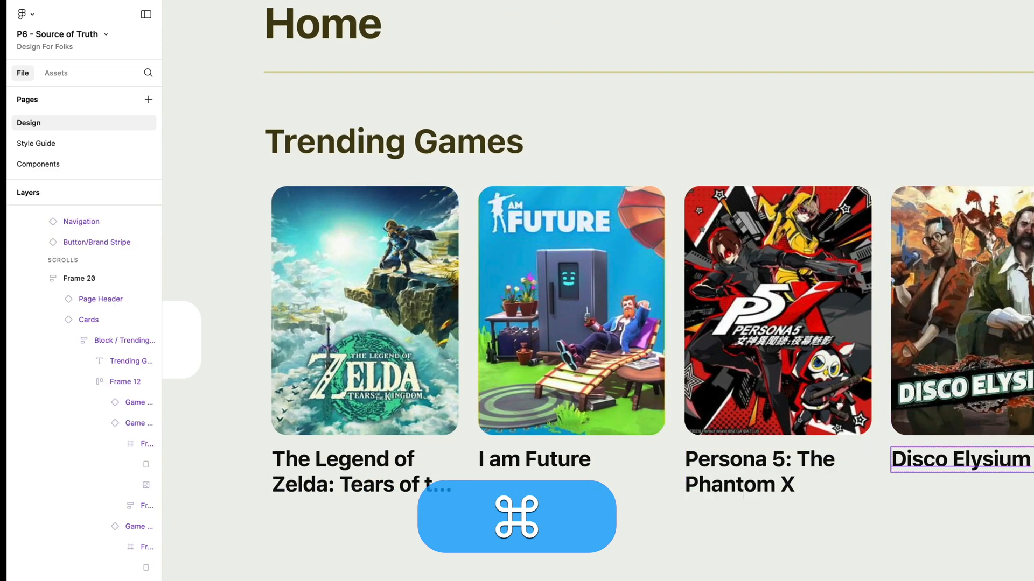
key("Escape")
Step: Drill from the main content frame through the Trending Games block, level by level, to the Persona 5 cover, and clear the selection
left_click(1029, 313)
scroll(1028, 313, "down", 5)
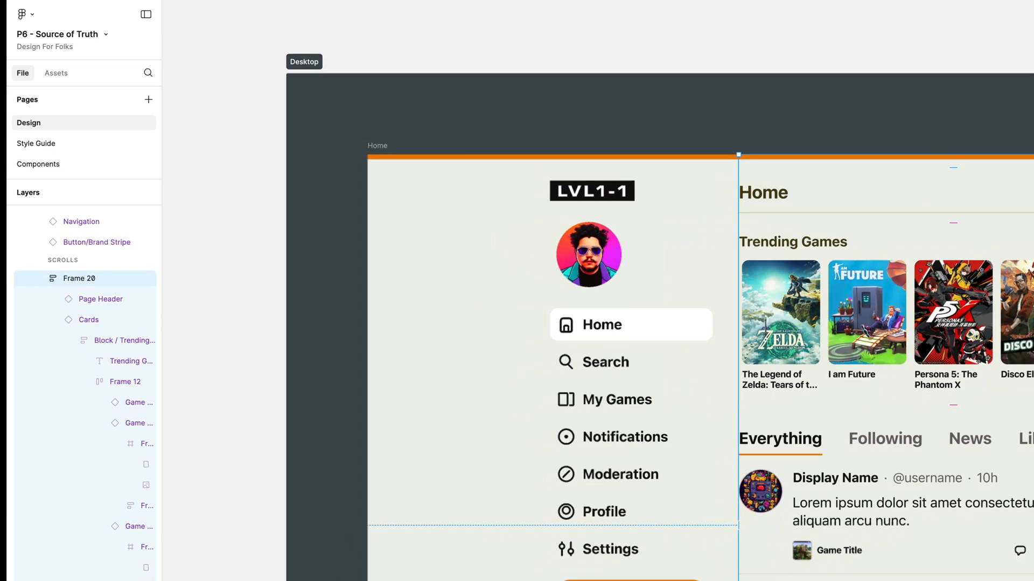
scroll(937, 250, "right", 3)
scroll(936, 250, "down", 1)
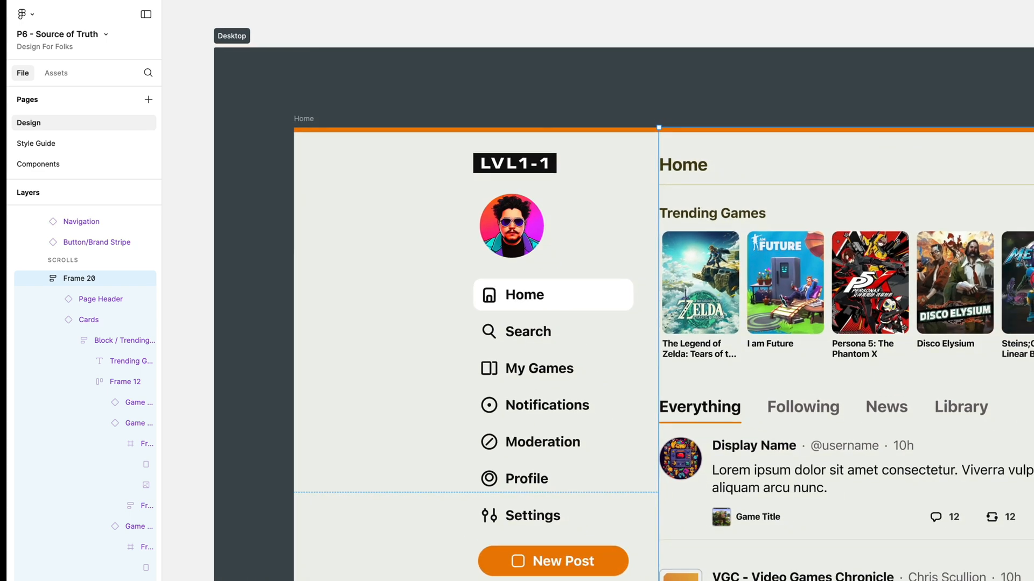
double_click(878, 257)
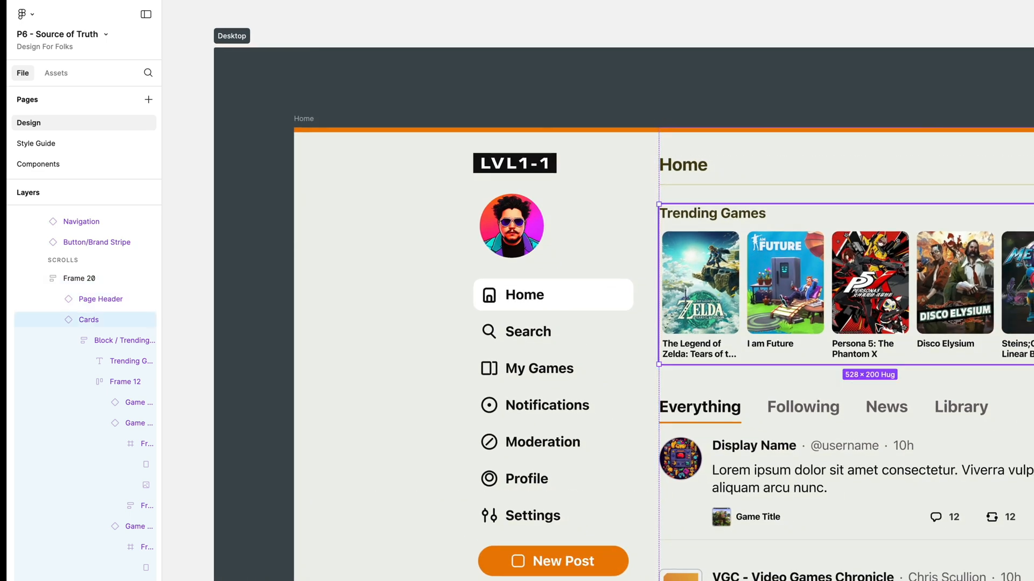
double_click(878, 256)
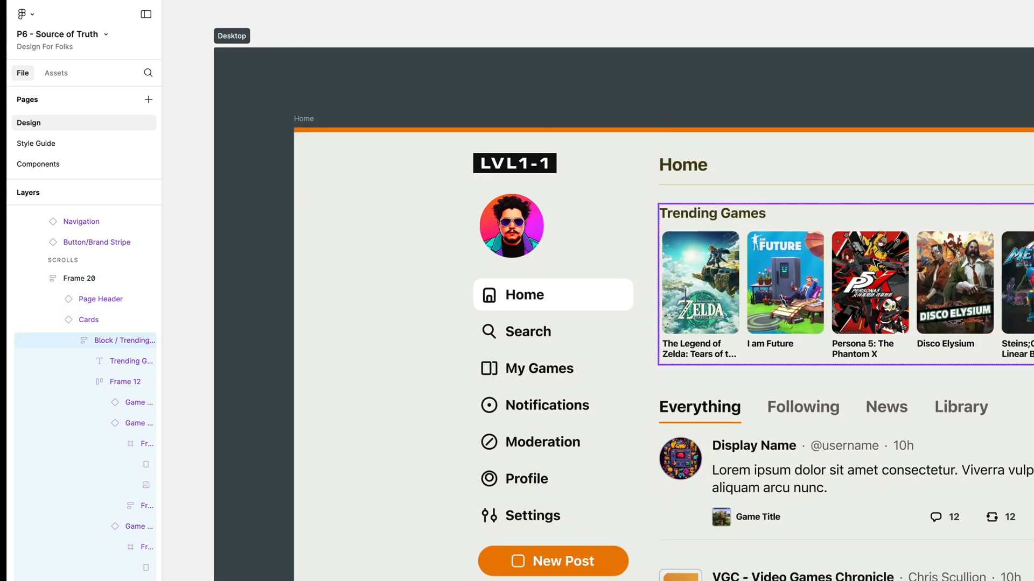
double_click(874, 260)
double_click(876, 263)
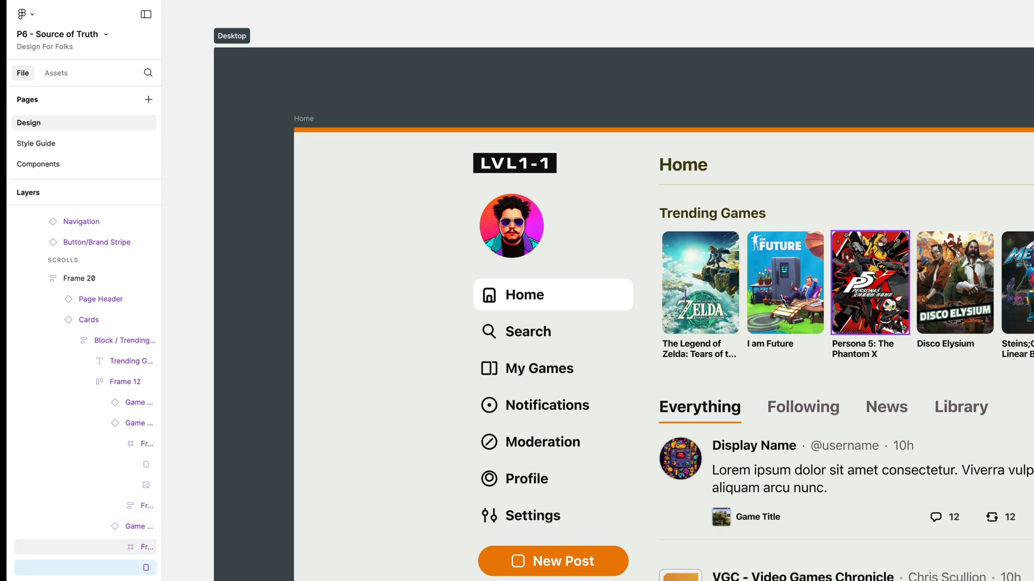
double_click(876, 263)
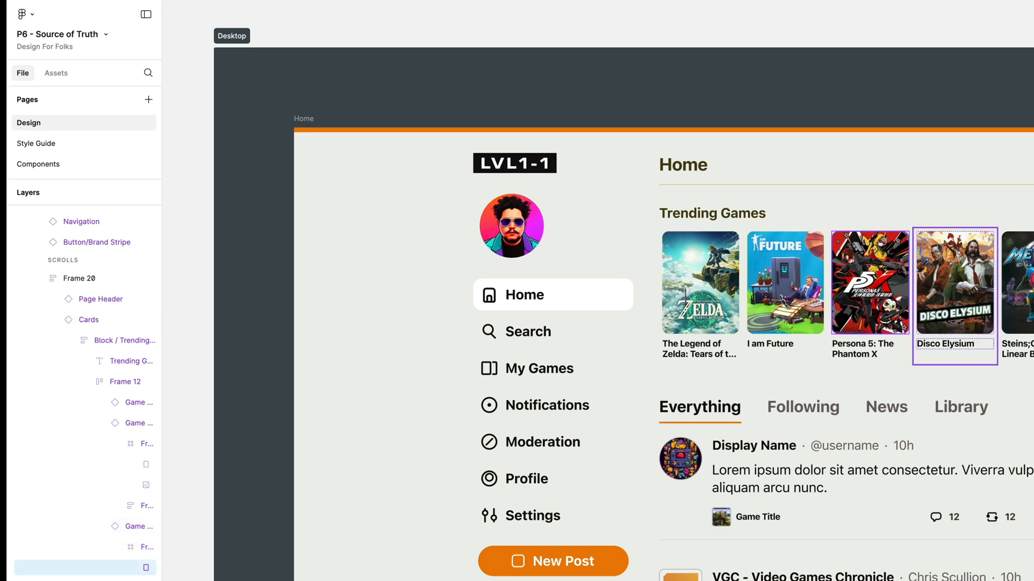
left_click(849, 299)
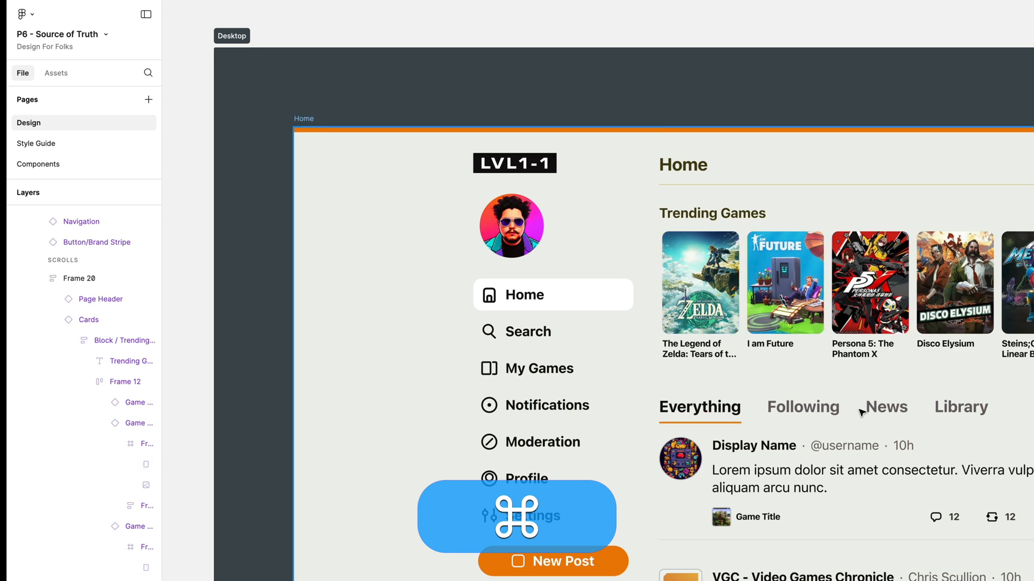
Step: Directly select the Persona 5 cover and the game titles under the Trending Games covers
scroll(795, 276, "up", 5)
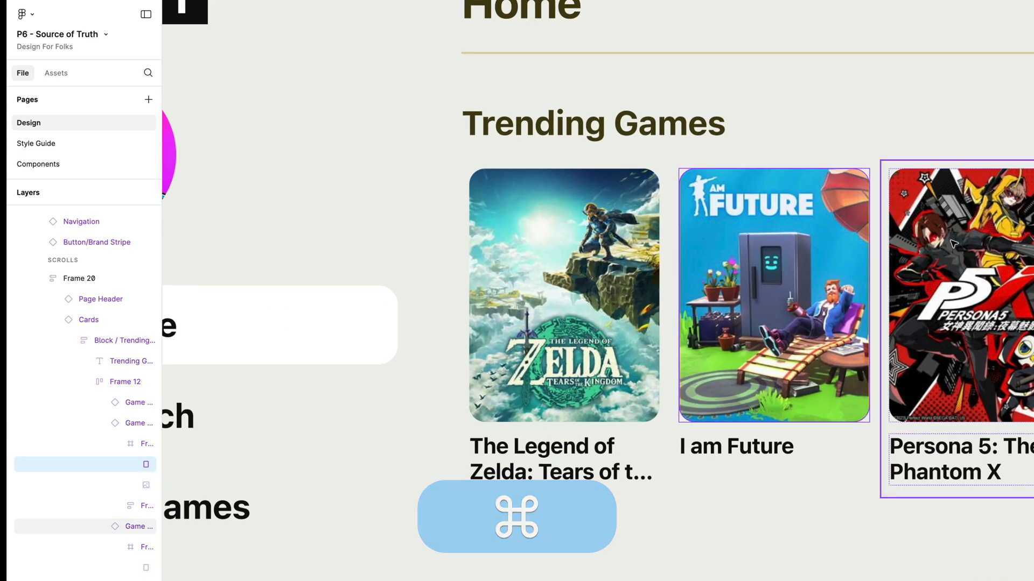
left_click(981, 230, "super")
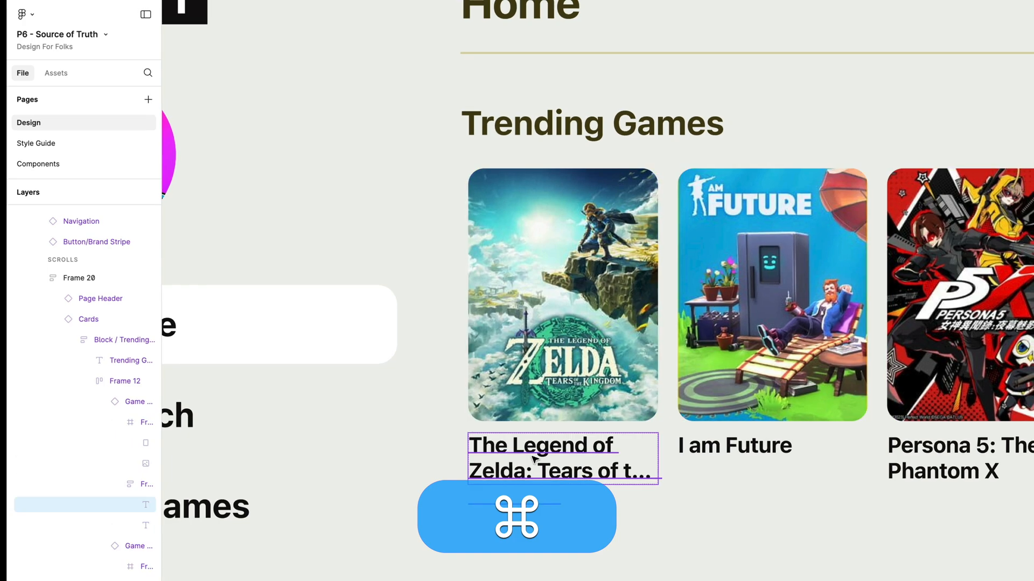
left_click(765, 449, "super")
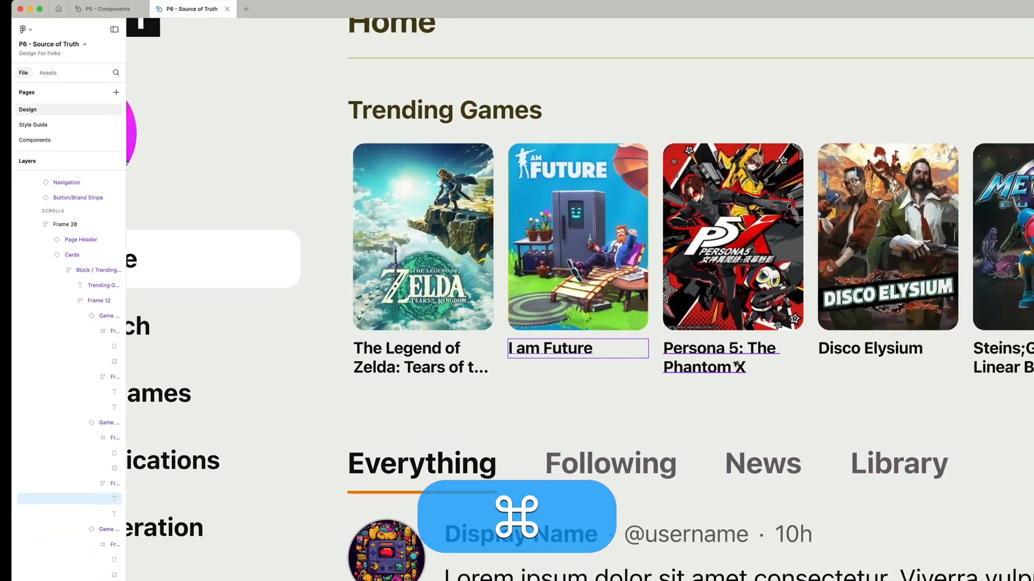
left_click(859, 403, "super")
Step: Enter the Navigation instance's link list, select its My Games, Search and Home links, and return to the parent list
scroll(621, 305, "down", 5)
scroll(445, 419, "up", 5)
scroll(444, 419, "right", 1)
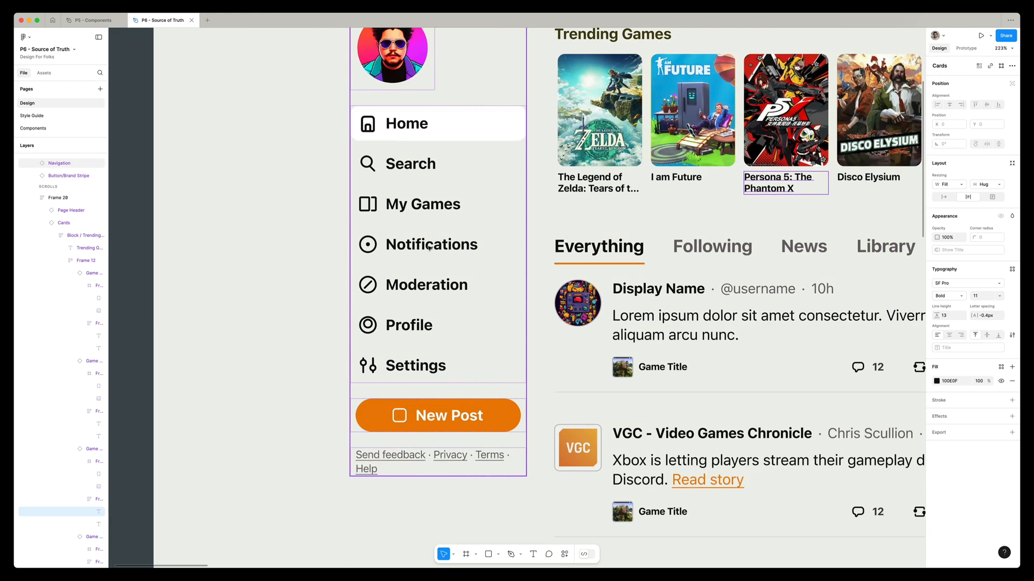
double_click(437, 279)
scroll(429, 240, "up", 2)
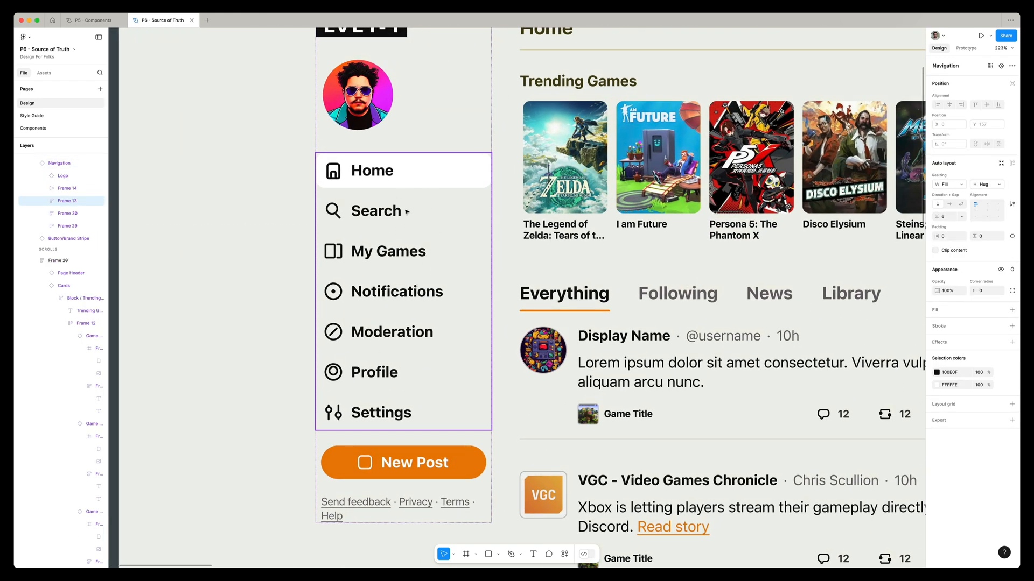
left_click(436, 257)
left_click(422, 211)
left_click(429, 169)
key("Escape")
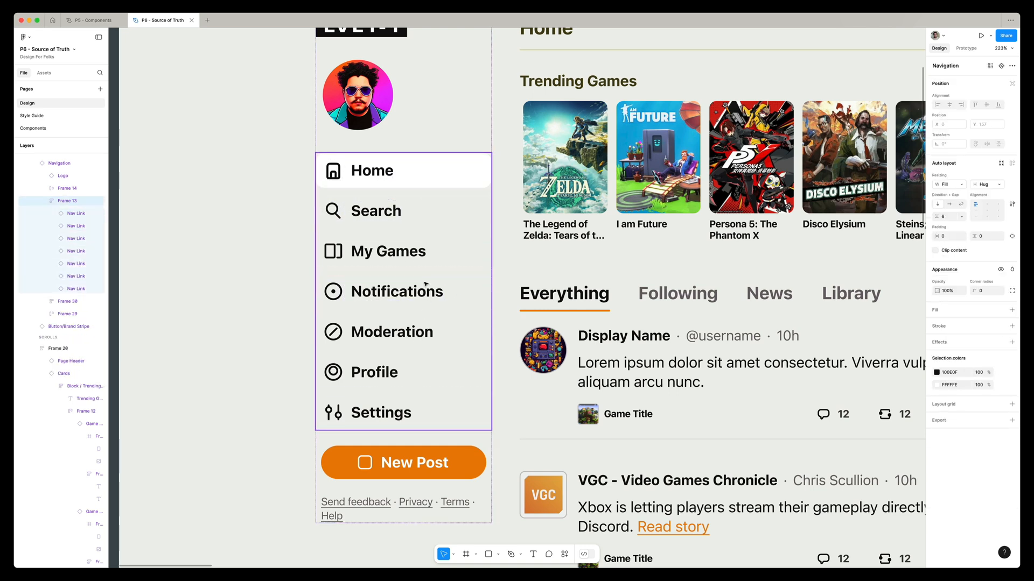
Step: Try hiding the Moderation link in the Home frame's Navigation instance and undo it
left_click(427, 286)
left_click(412, 346)
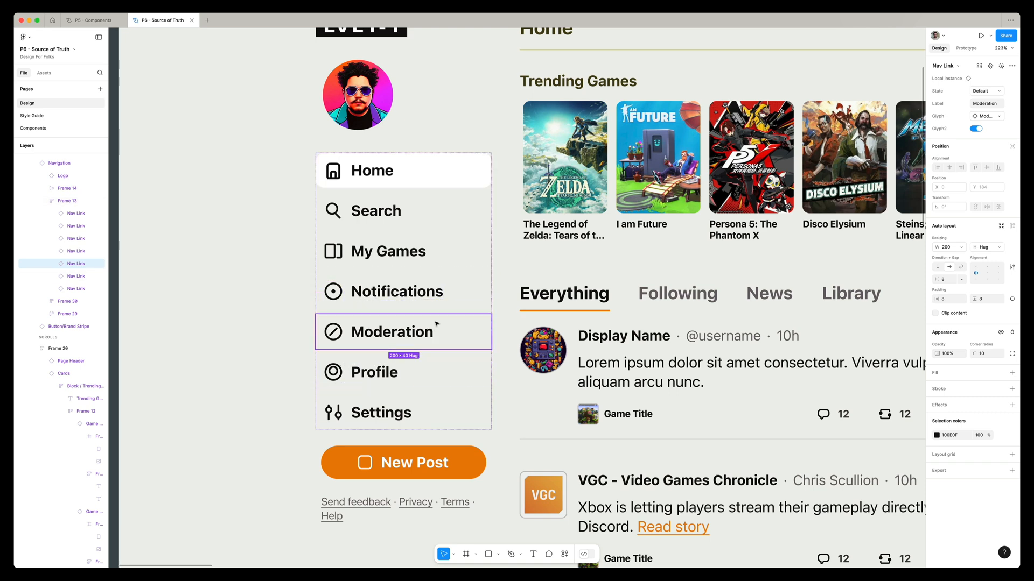
key("super+shift+h")
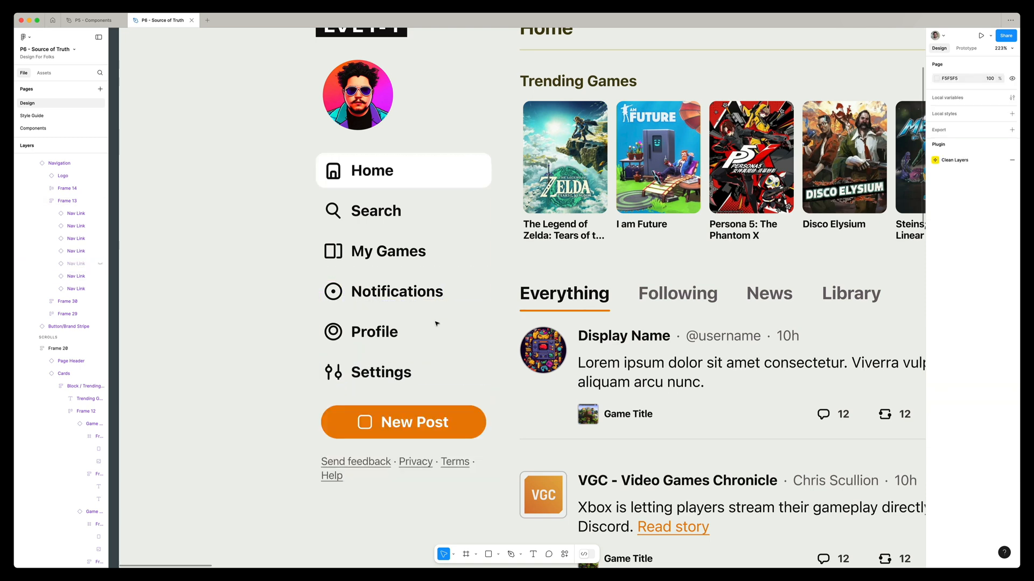
key("super+z")
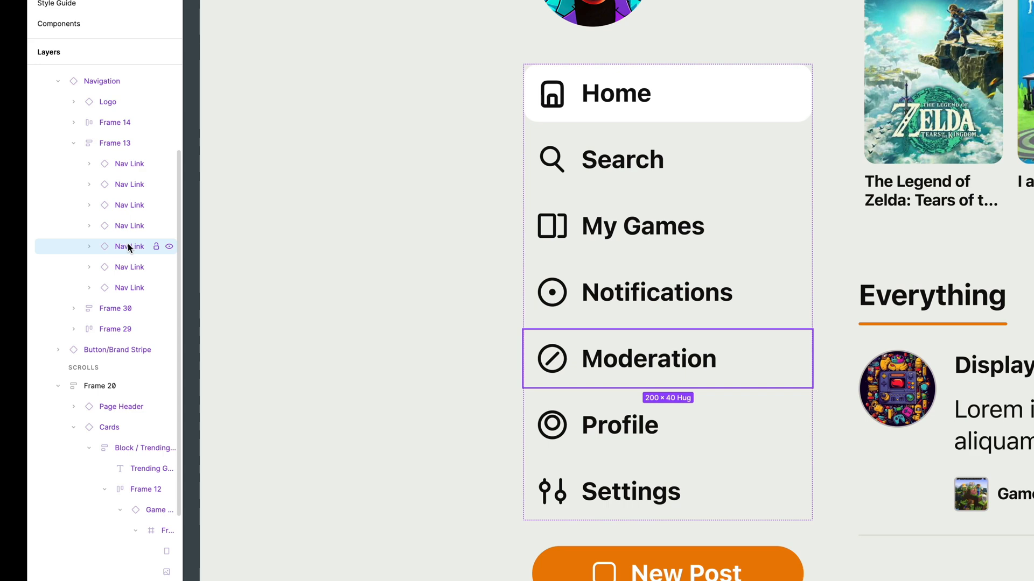
Step: Hide the Moderation link and toggle its layer visibility repeatedly until it is shown again
key("super+shift+h")
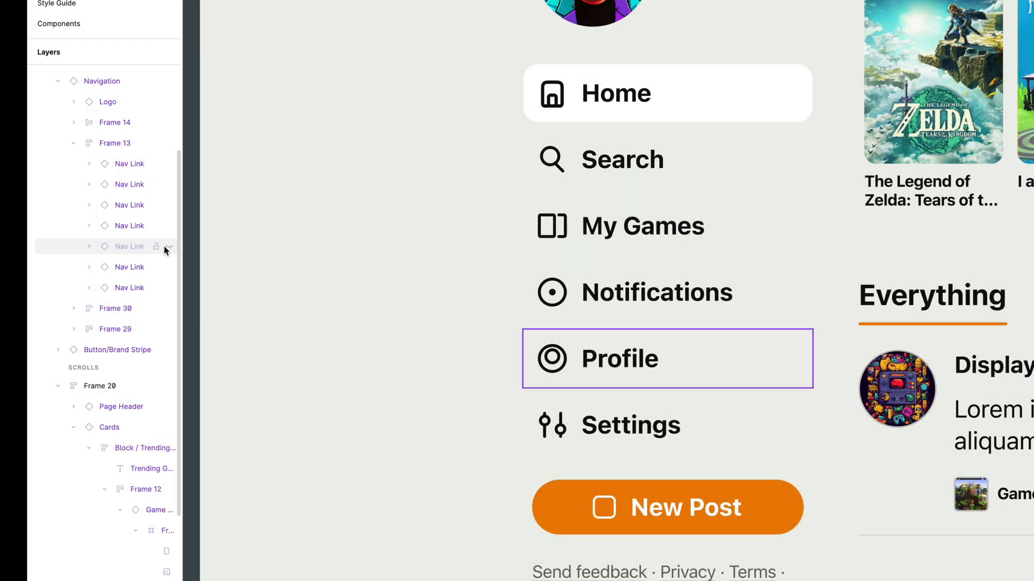
left_click(170, 246)
left_click(171, 246)
left_click(171, 246)
left_click(171, 246)
left_click(171, 246)
left_click(171, 246)
left_click(170, 246)
left_click(170, 246)
left_click(170, 246)
left_click(170, 246)
left_click(170, 246)
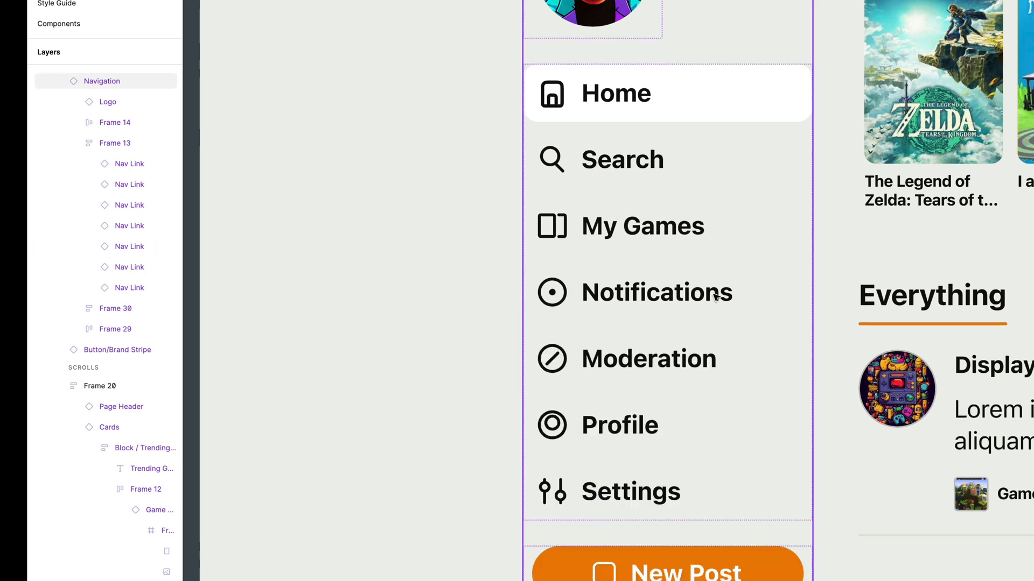
Step: Examine the Navigation instance, selecting its Notifications link and the surrounding link list, and clear the selection
scroll(669, 287, "down", 5)
scroll(669, 287, "down", 2)
scroll(669, 288, "right", 2)
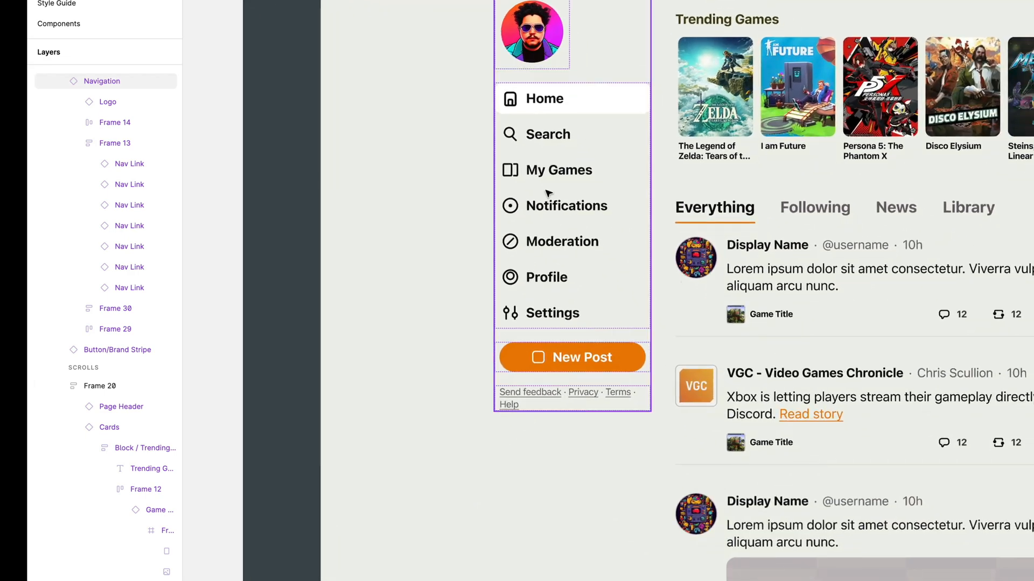
scroll(568, 259, "up", 3)
scroll(570, 262, "up", 2)
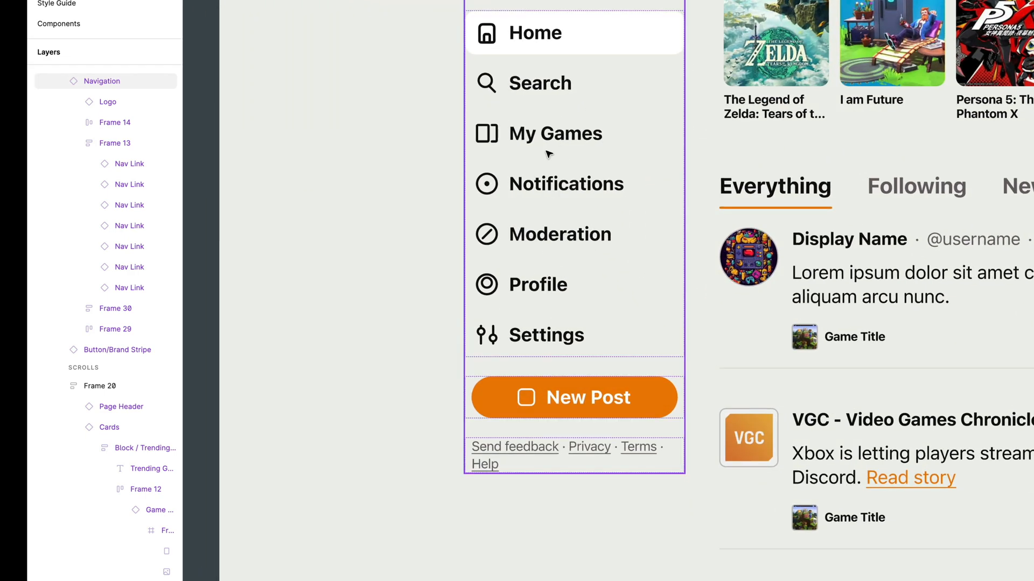
scroll(578, 211, "up", 3)
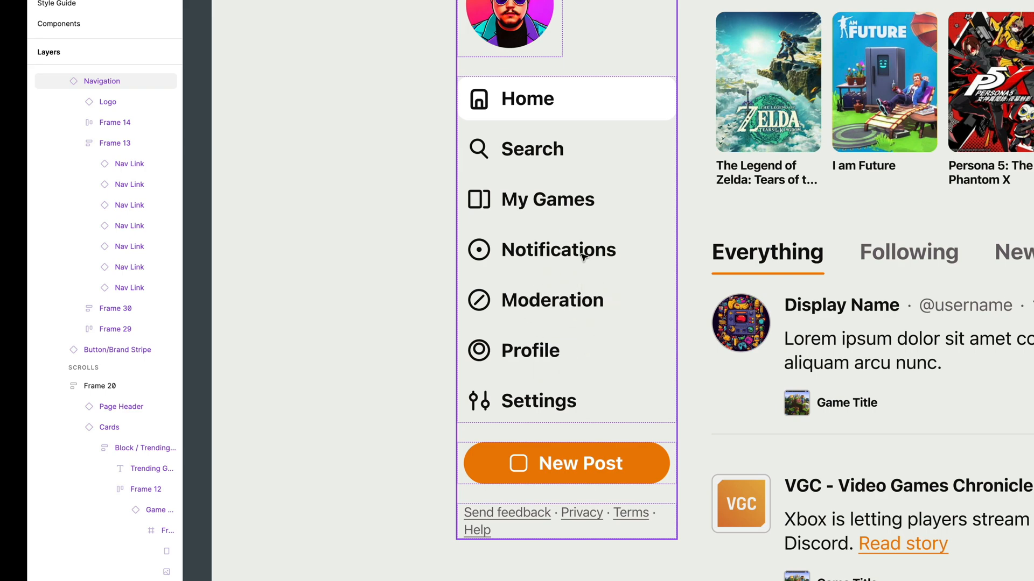
left_click(563, 266)
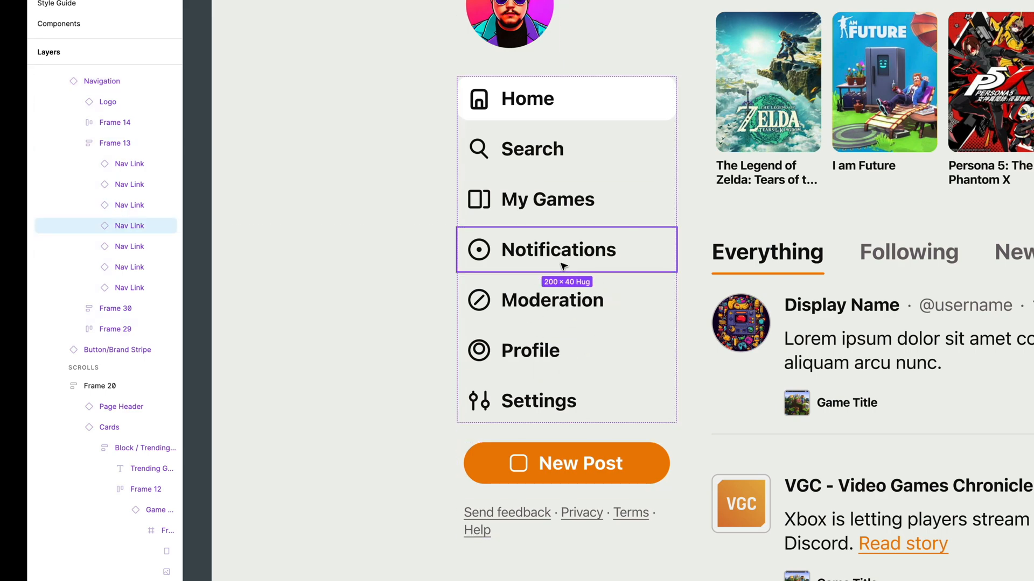
left_click(563, 308)
left_click(638, 241)
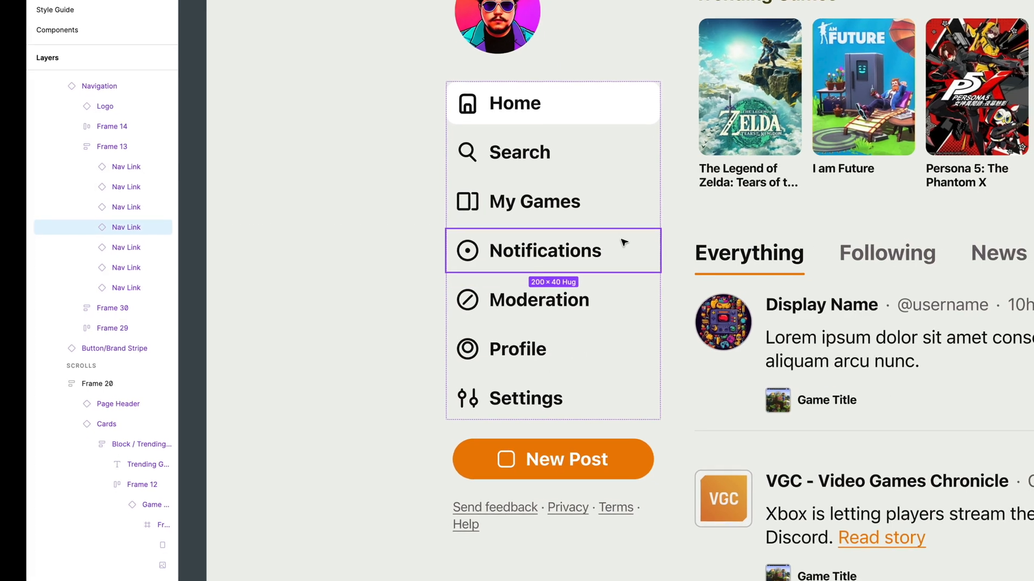
left_click(687, 232)
left_click(545, 250)
double_click(542, 250)
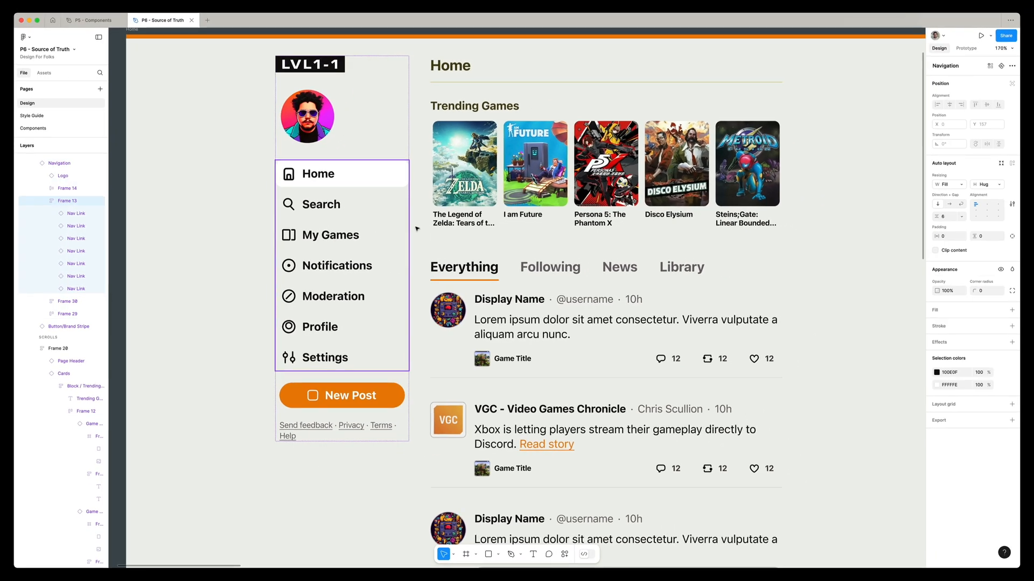
left_click(416, 225)
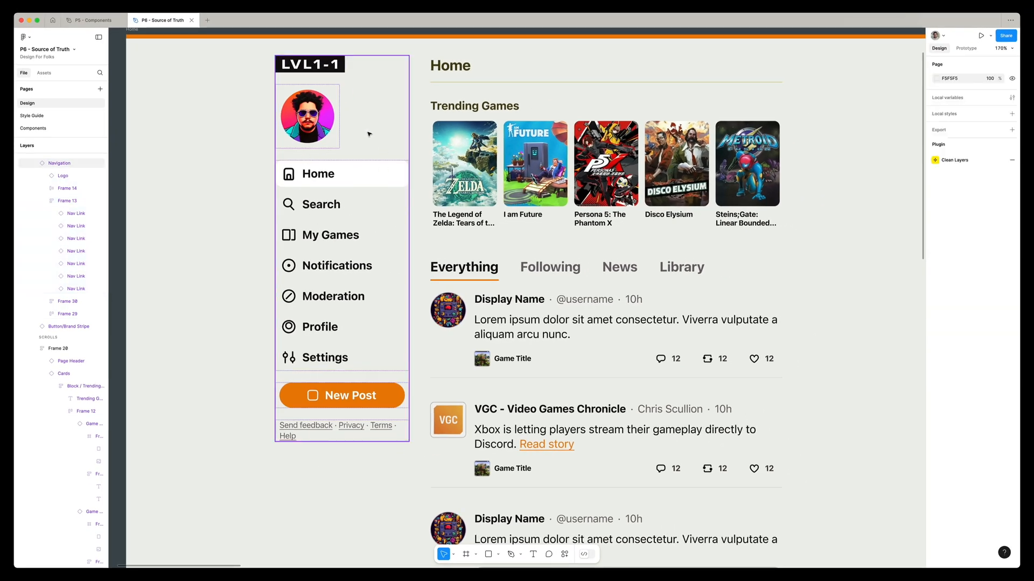
Step: Go to the main component of the Home frame's Navigation instance and duplicate its My Games link
left_click(368, 135)
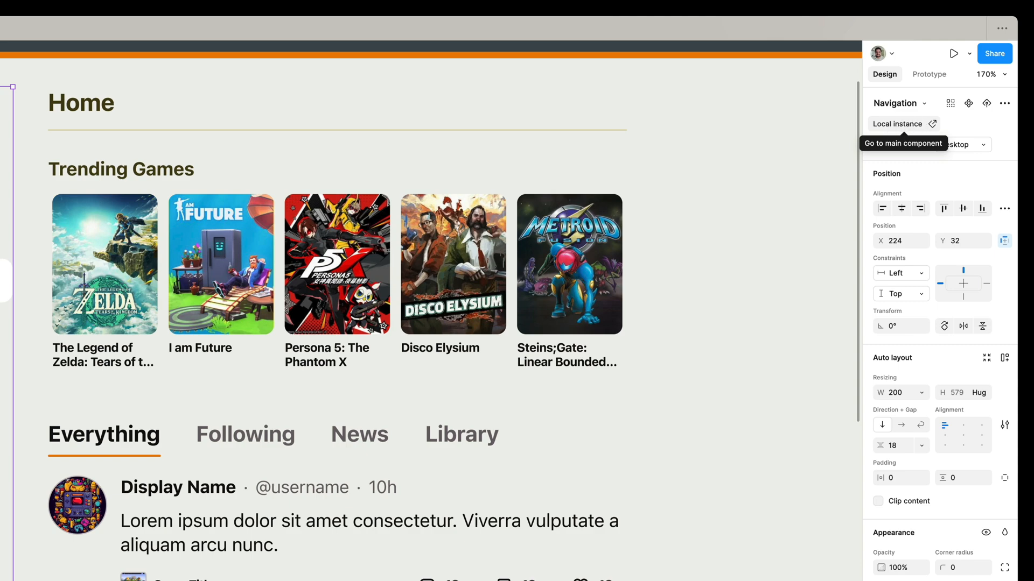
left_click(917, 125)
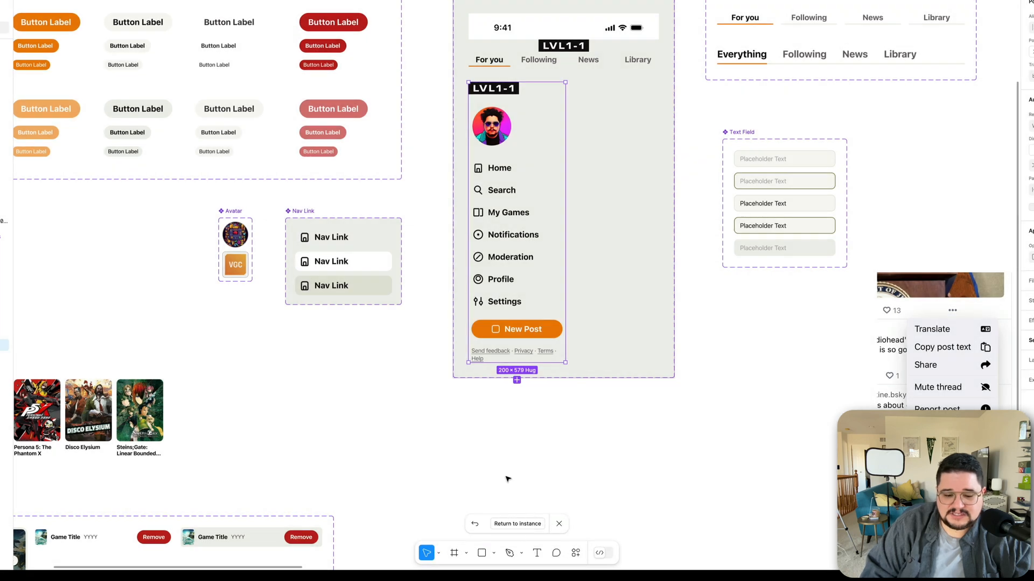
left_click(493, 213)
scroll(495, 213, "up", 5)
left_click(496, 216)
key("super+d")
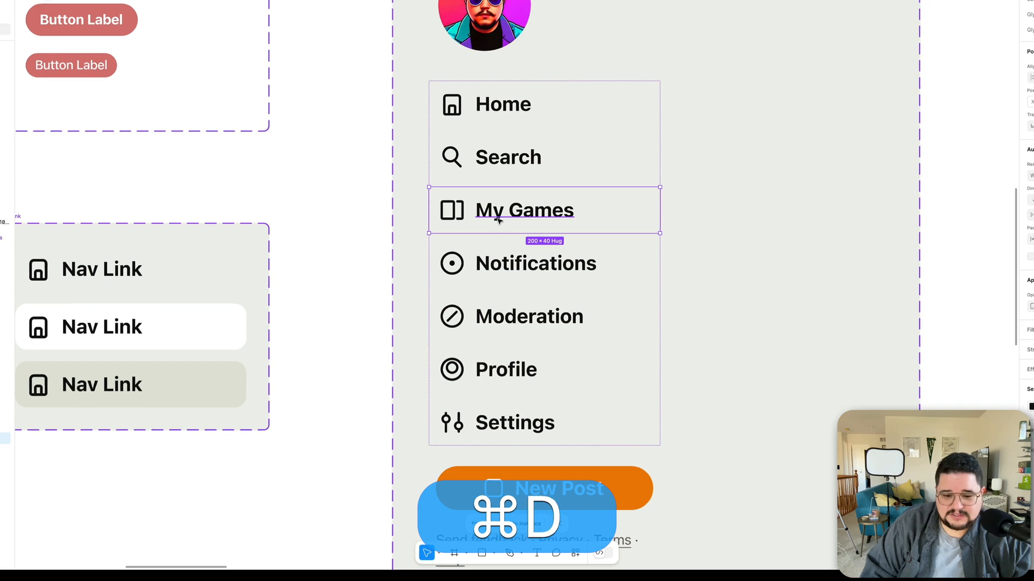
Step: Change the duplicated My Games link's label to "Your games" and select that link's glyph
double_click(515, 263)
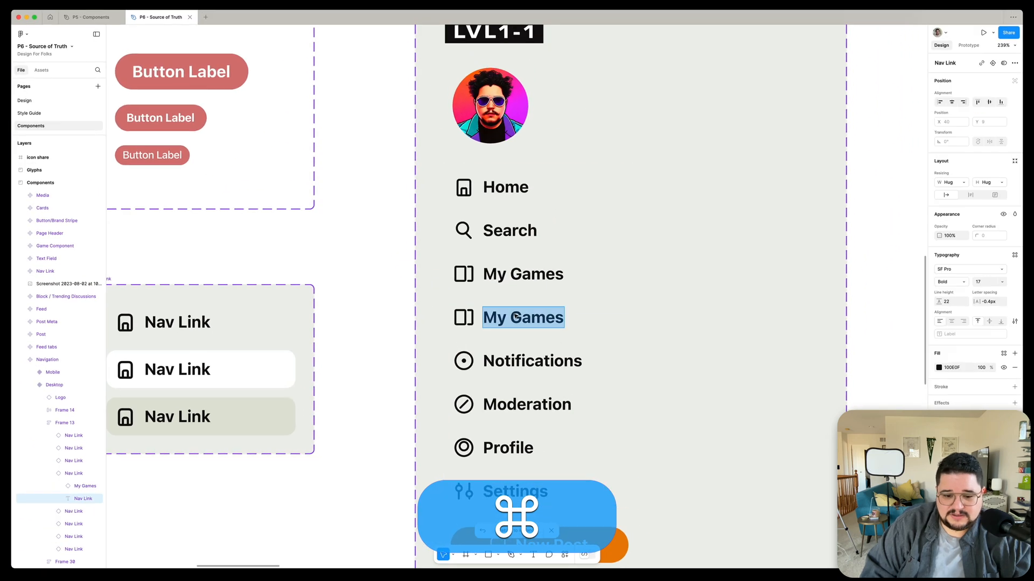
key("super+a")
type("Your games")
key("super+Return")
left_click(470, 322)
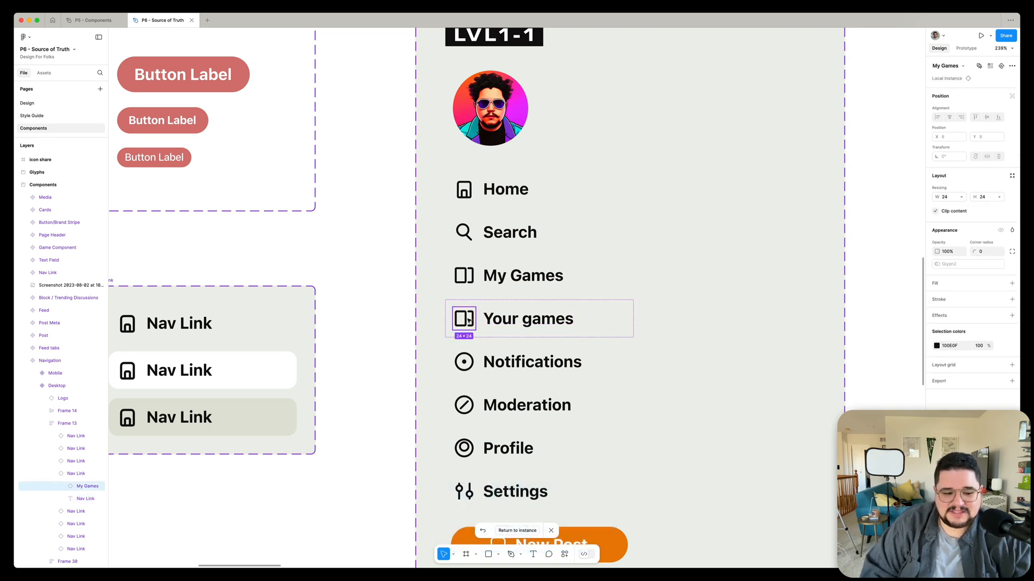
Step: Swap the Your games link's glyph for the Share glyph and change the link's label to "Share games"
left_click(961, 67)
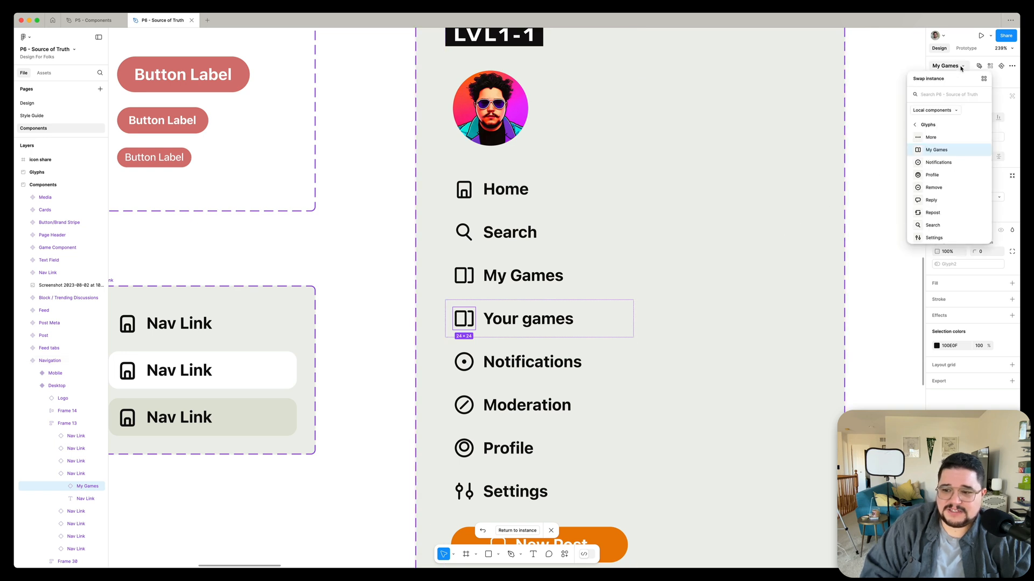
scroll(942, 198, "down", 1)
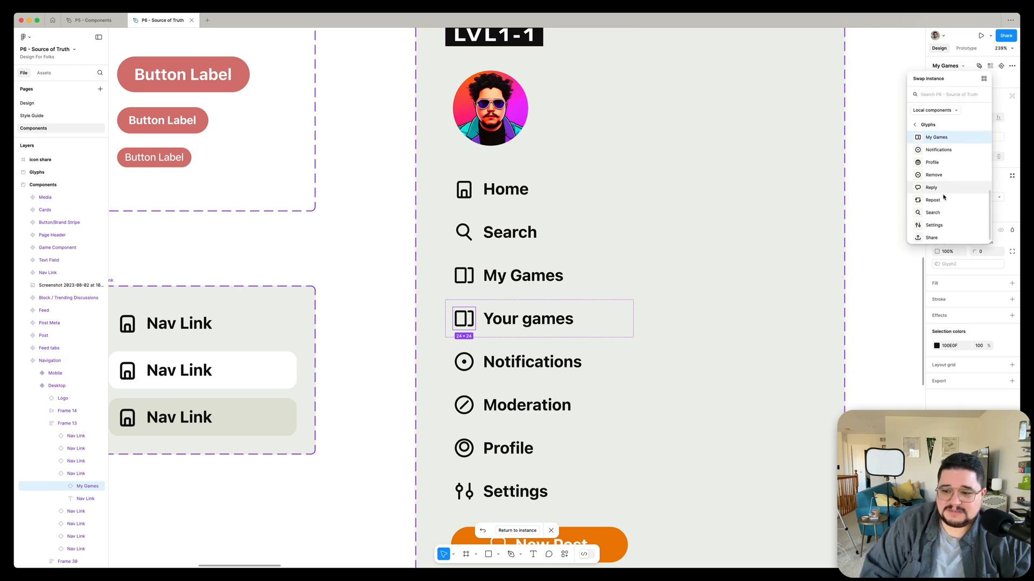
left_click(931, 237)
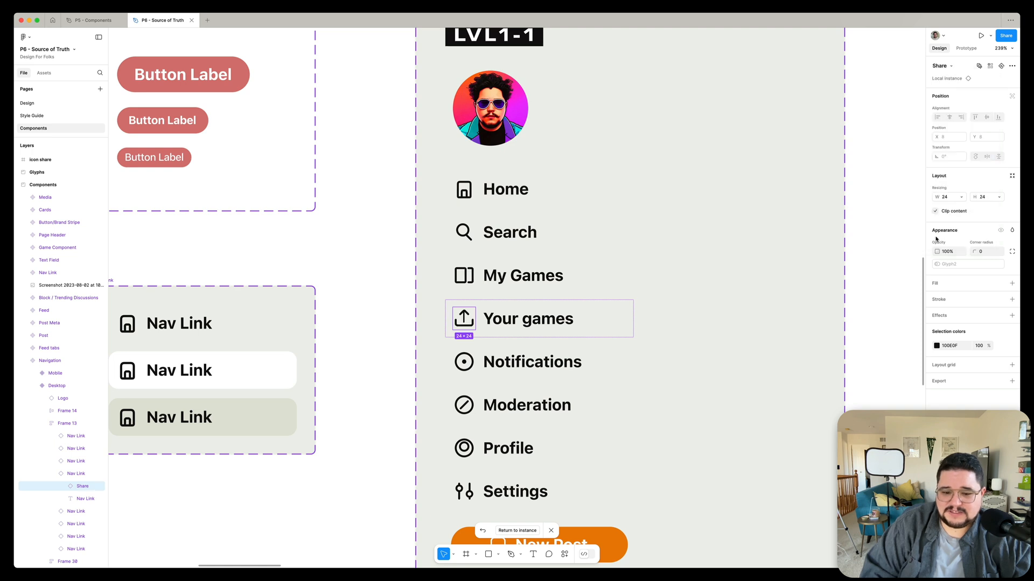
double_click(503, 322, "super")
double_click(503, 322)
type("Share")
key("super+Return")
scroll(455, 325, "up", 3)
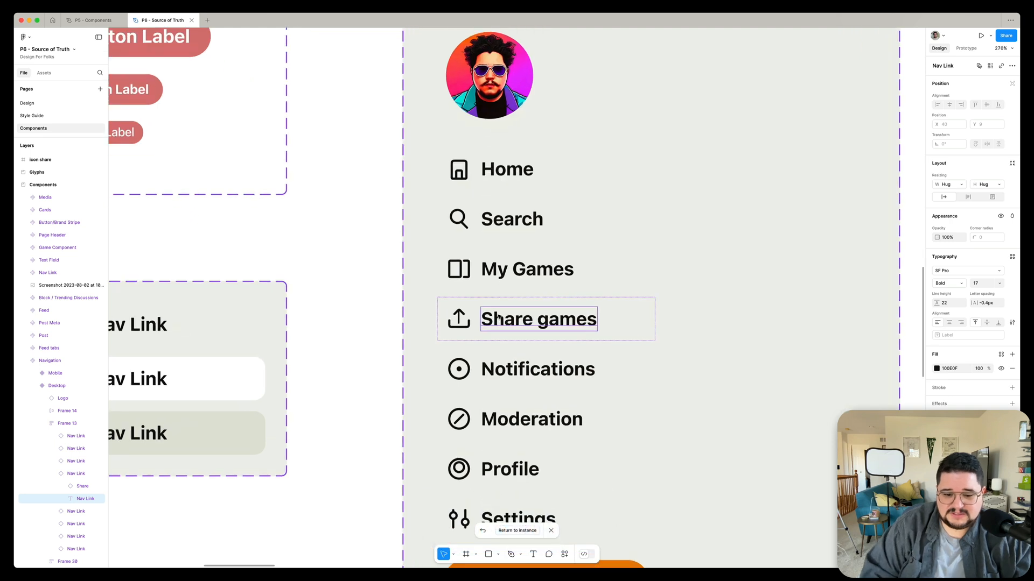
Step: Go to the Share glyph's main component, examine its arrowhead and arrow line layers, and return to the instance
left_click(454, 322)
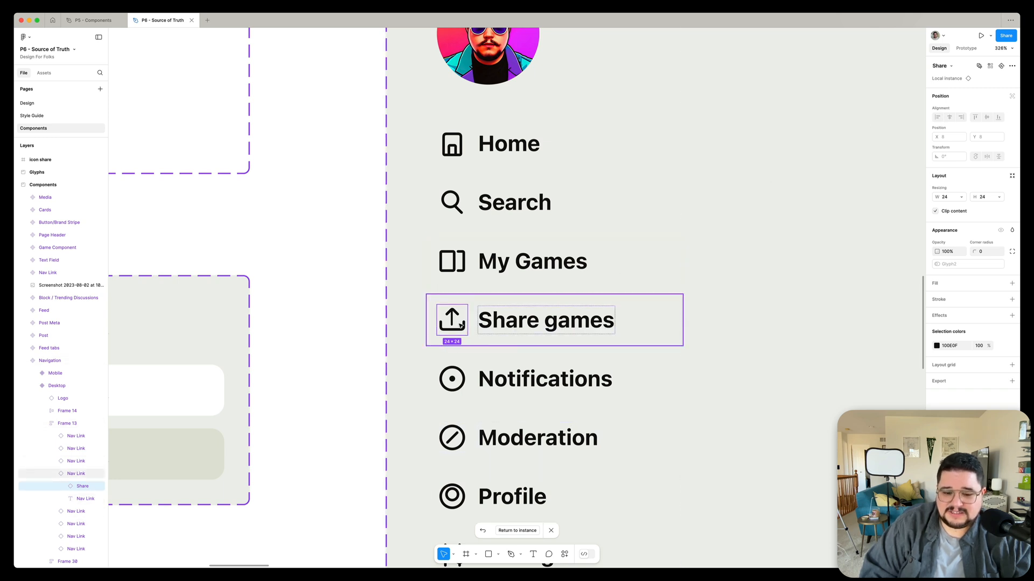
left_click(948, 79)
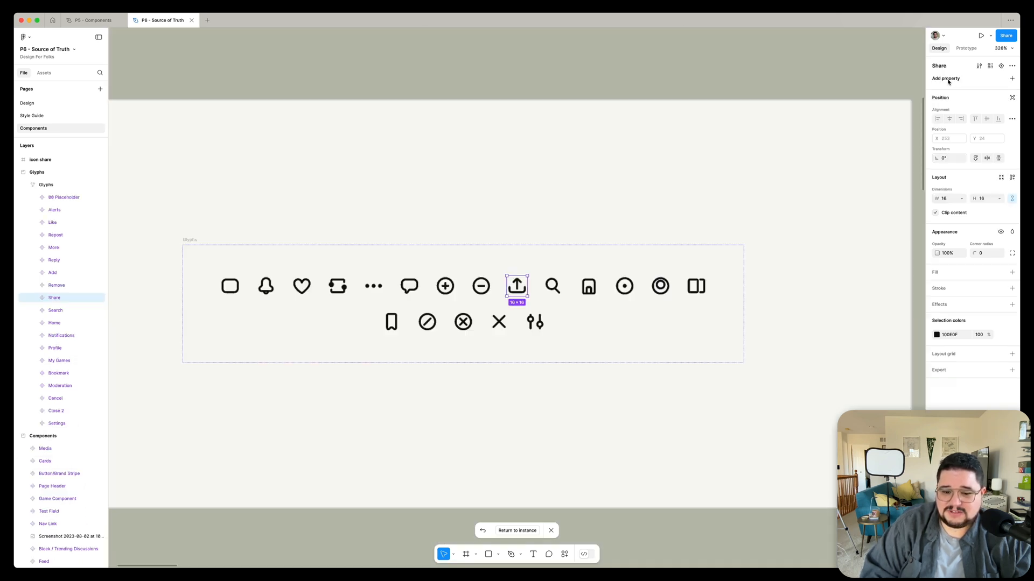
scroll(497, 285, "up", 10)
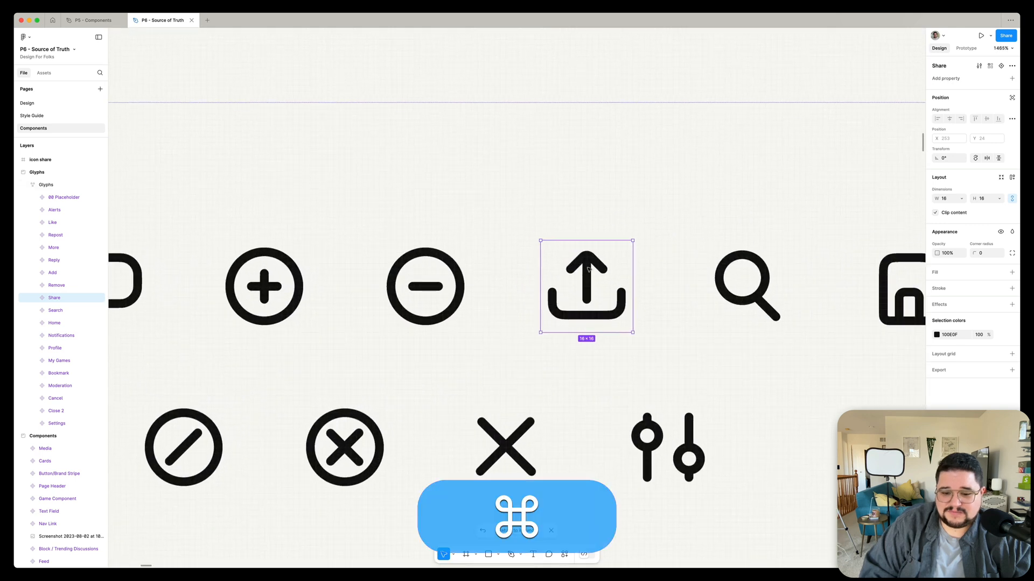
left_click(601, 263, "super")
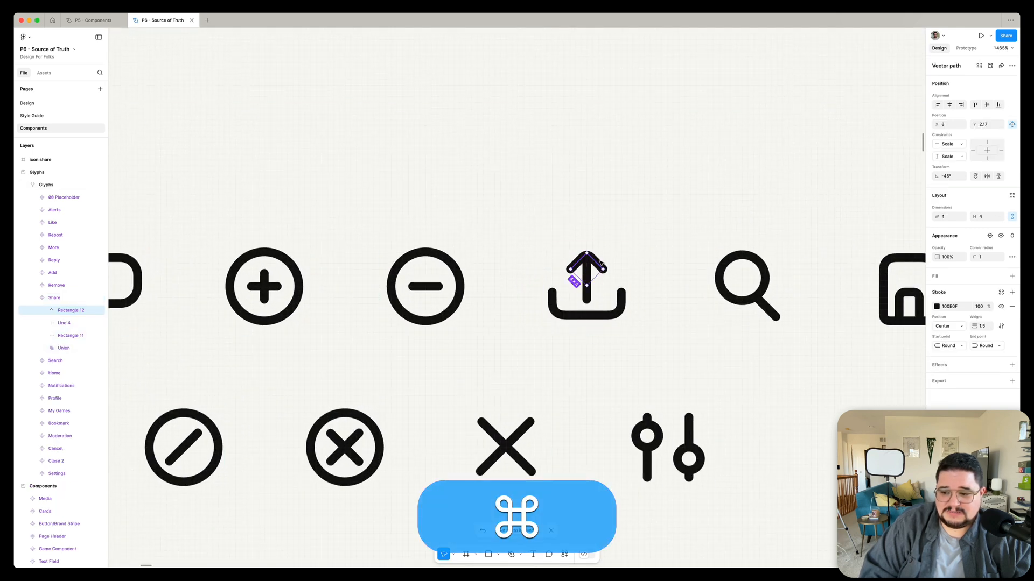
left_click(589, 296, "super")
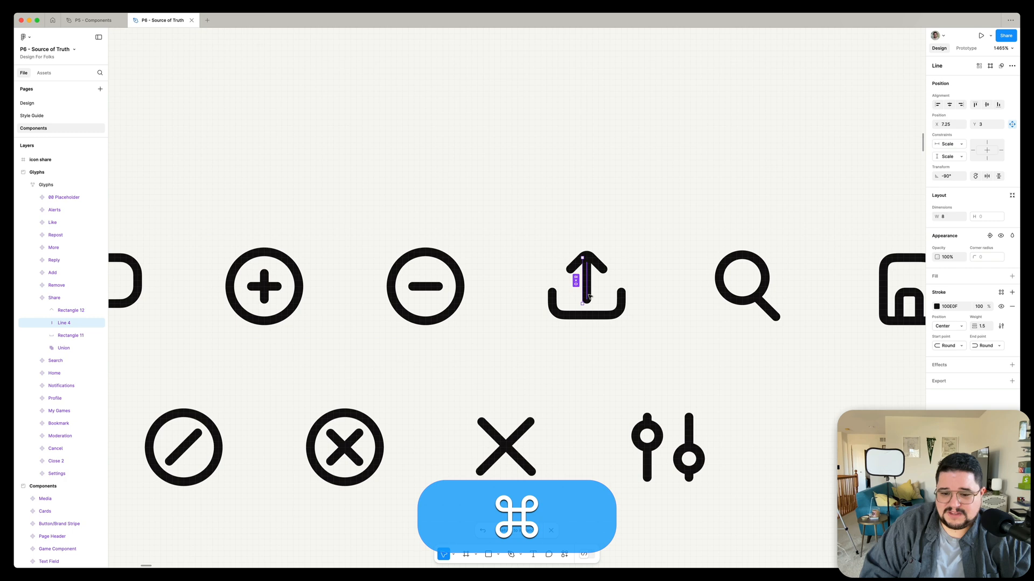
left_click(599, 266, "super")
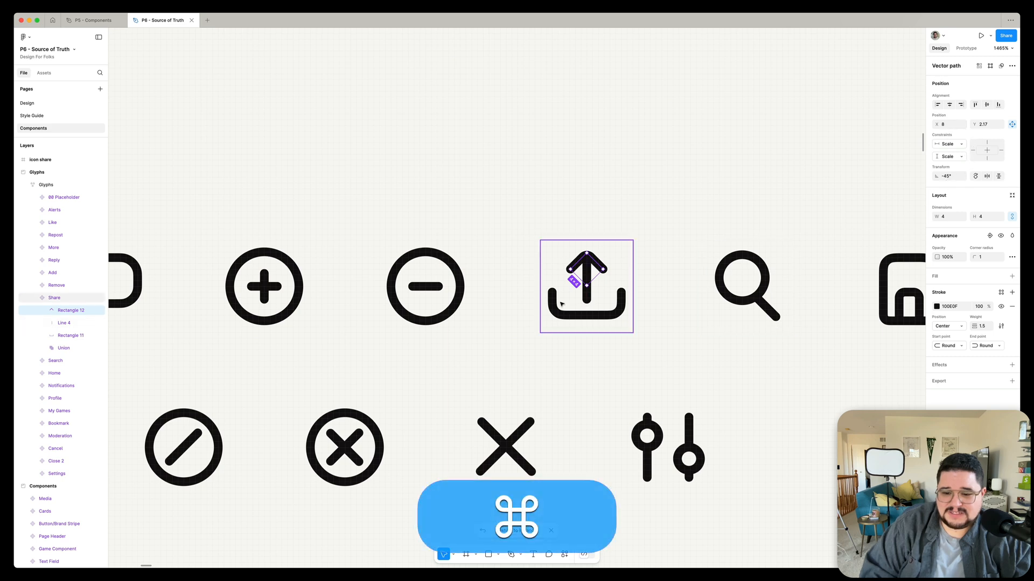
left_click(588, 296, "super")
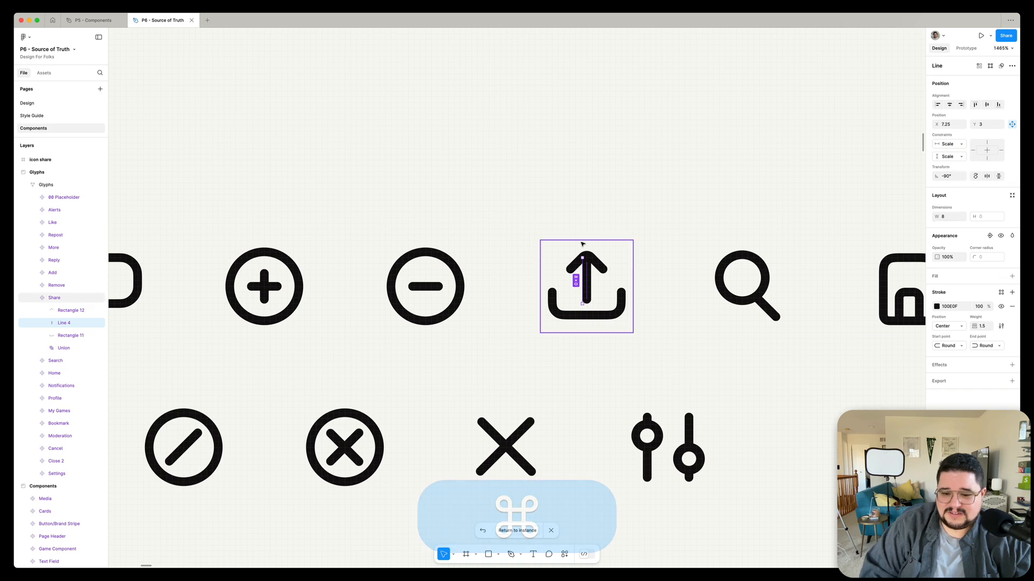
left_click(597, 263, "super")
left_click(589, 294, "super")
left_click(600, 268, "super")
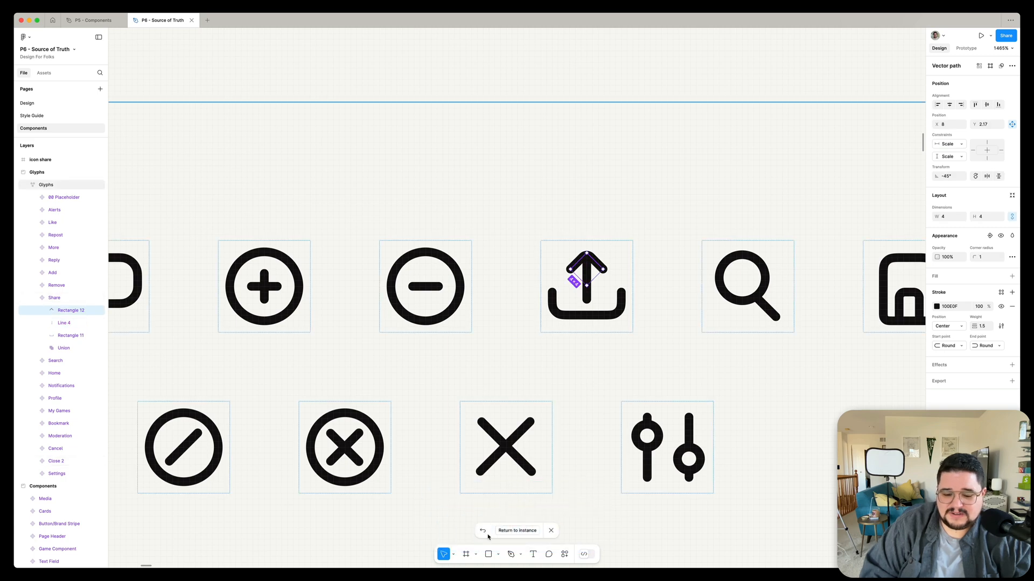
left_click(512, 530)
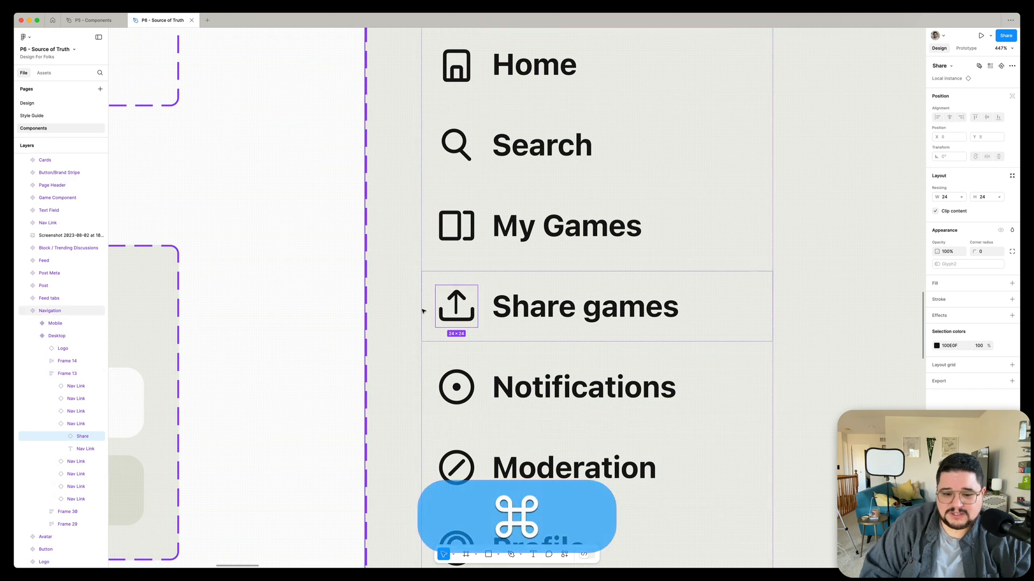
Step: Copy the properties of the arrowhead in the Share games link's glyph, paste them onto its arrow line, and clear the selection
left_click(457, 309, "super")
scroll(458, 309, "up", 5)
left_click(452, 287, "super")
key("super+alt+c")
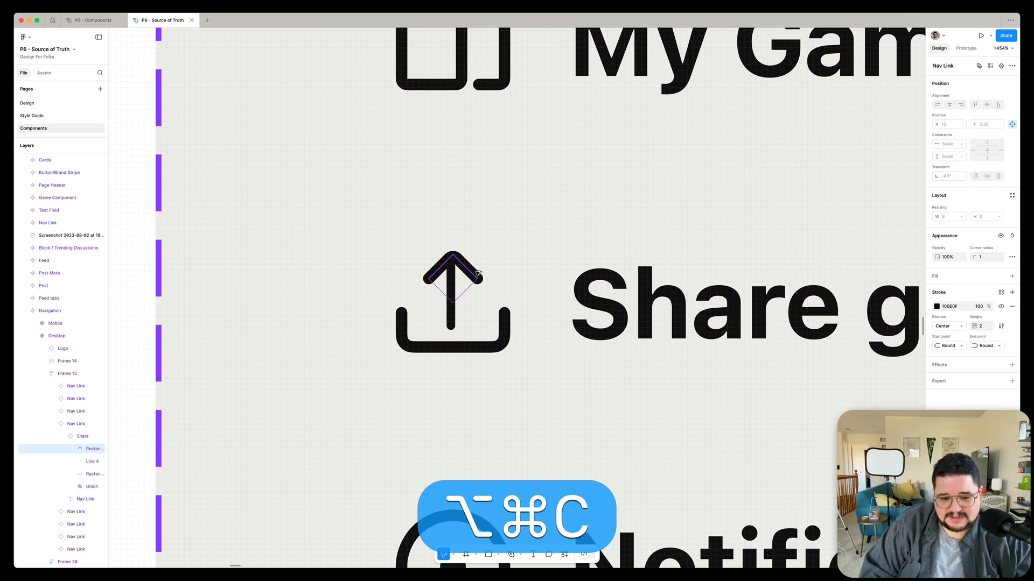
left_click(452, 282, "alt+super")
key("super+alt+v")
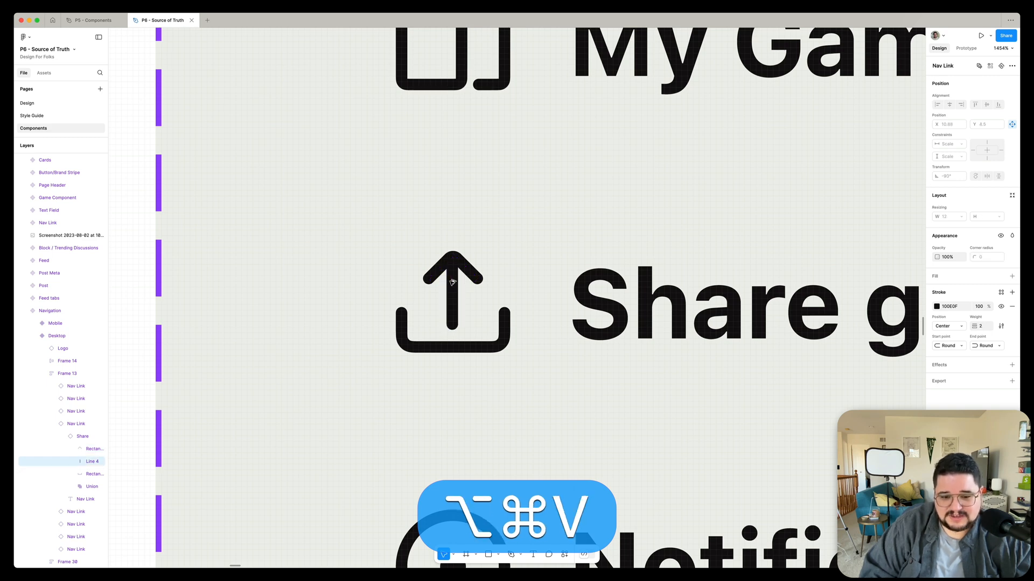
scroll(451, 282, "down", 15)
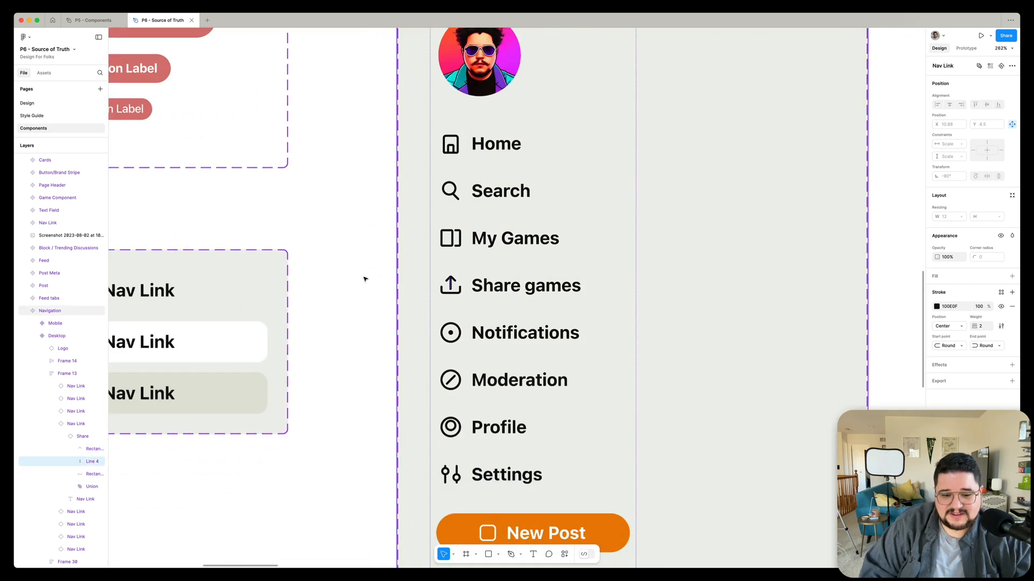
left_click(386, 267)
Step: Inspect the Share games link in the Navigation component's Desktop variant and clear the selection
scroll(541, 276, "down", 5)
left_click(519, 282)
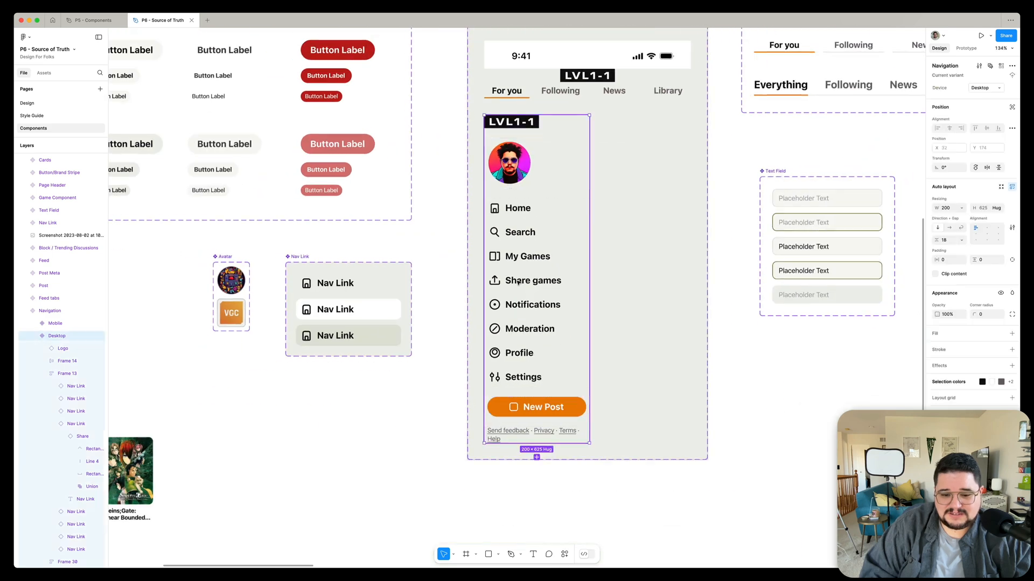
double_click(518, 282)
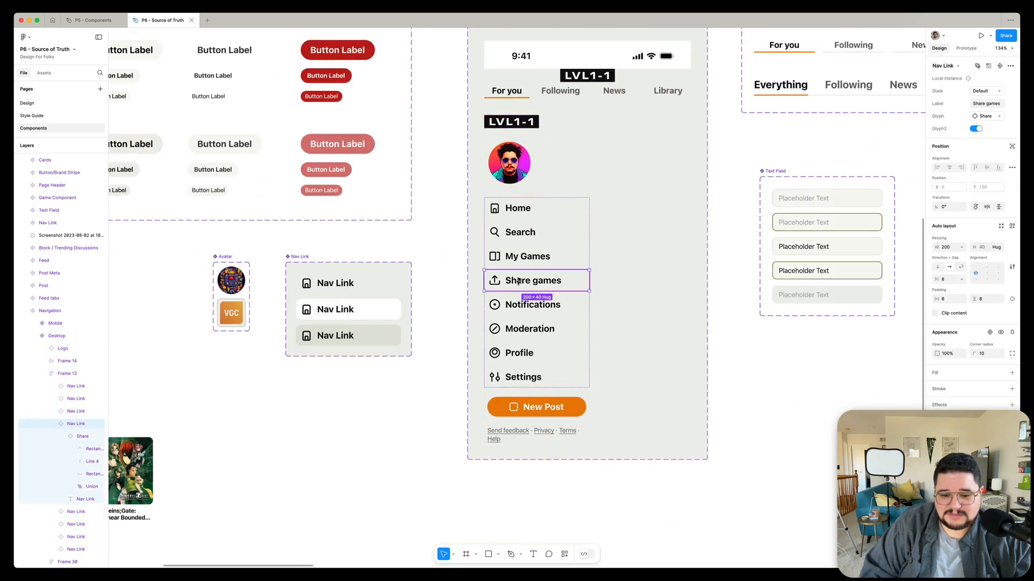
left_click(419, 226)
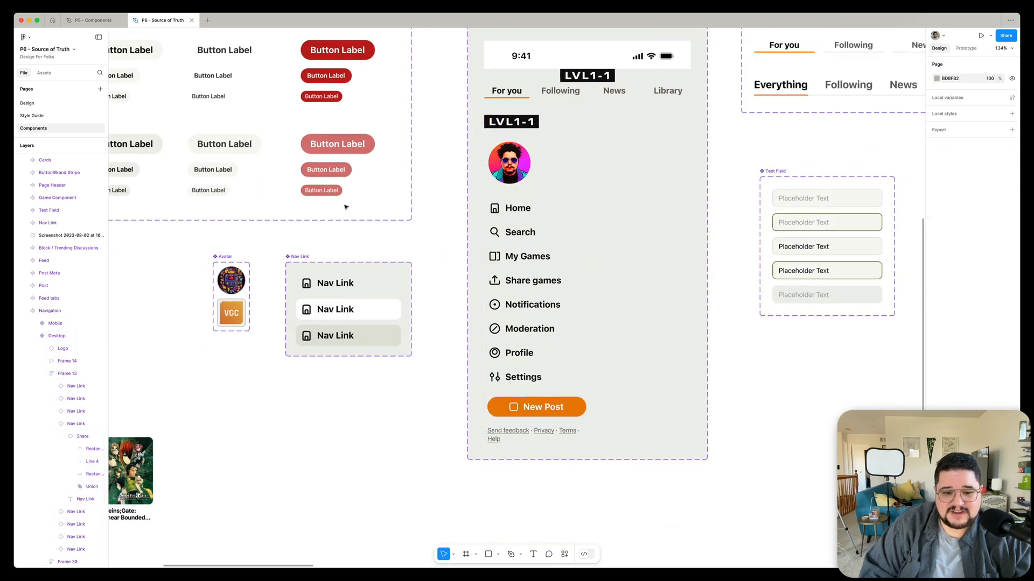
Step: Go to the Design page and examine the Navigation in the Home, My Games, Game and Profile frames
left_click(39, 104)
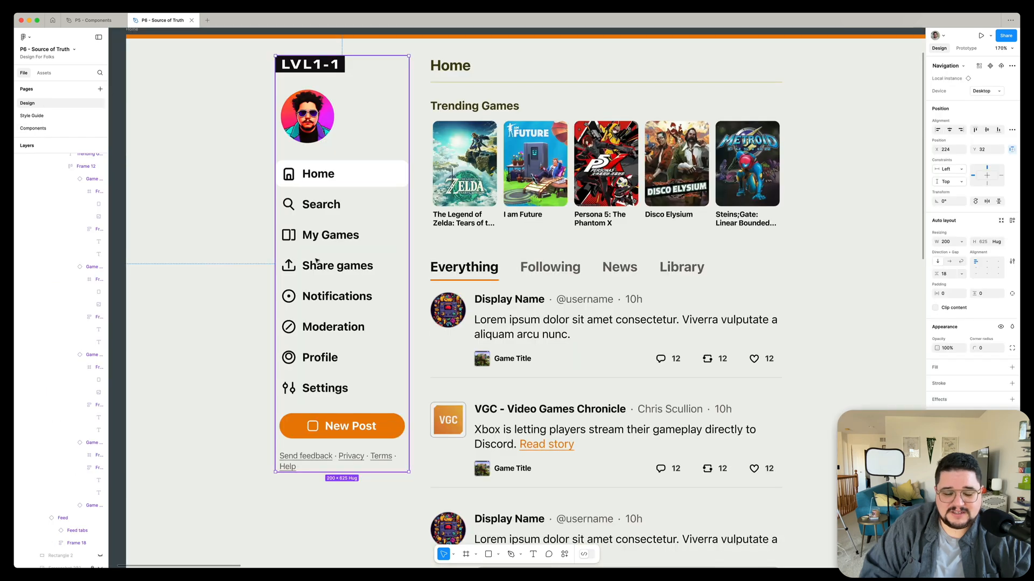
scroll(355, 253, "down", 5)
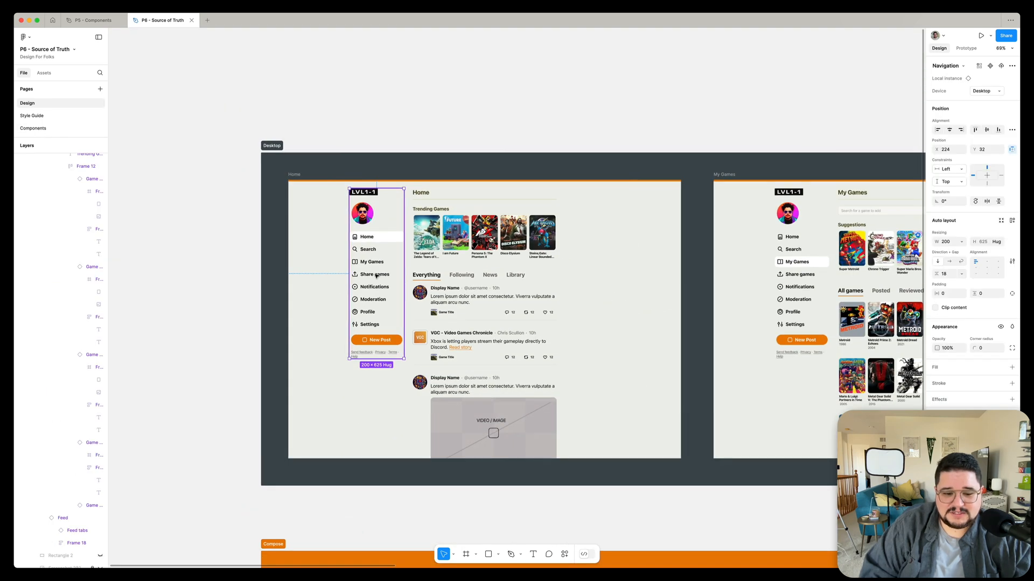
scroll(376, 275, "down", 5)
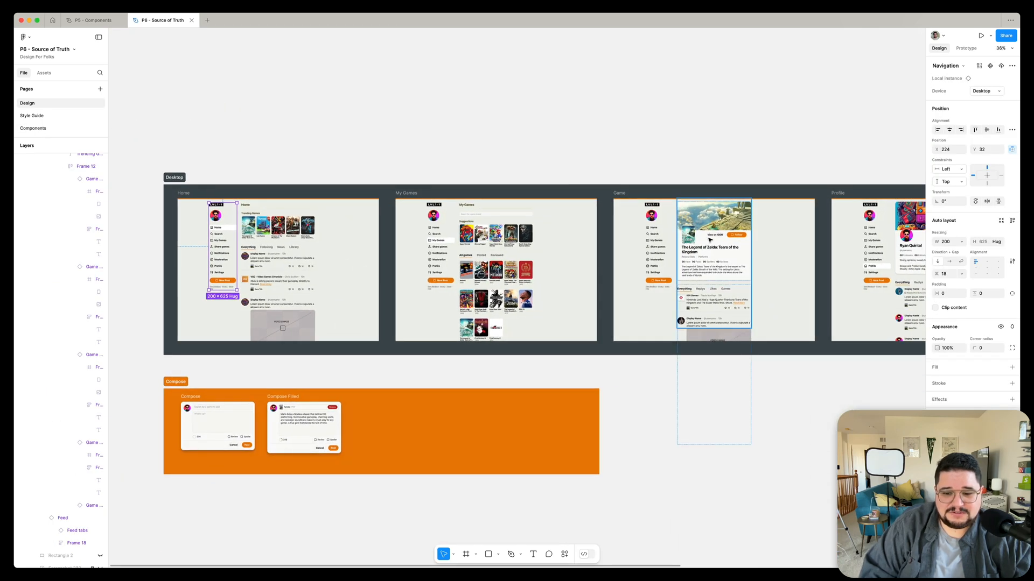
scroll(709, 241, "right", 5)
scroll(483, 304, "left", 6)
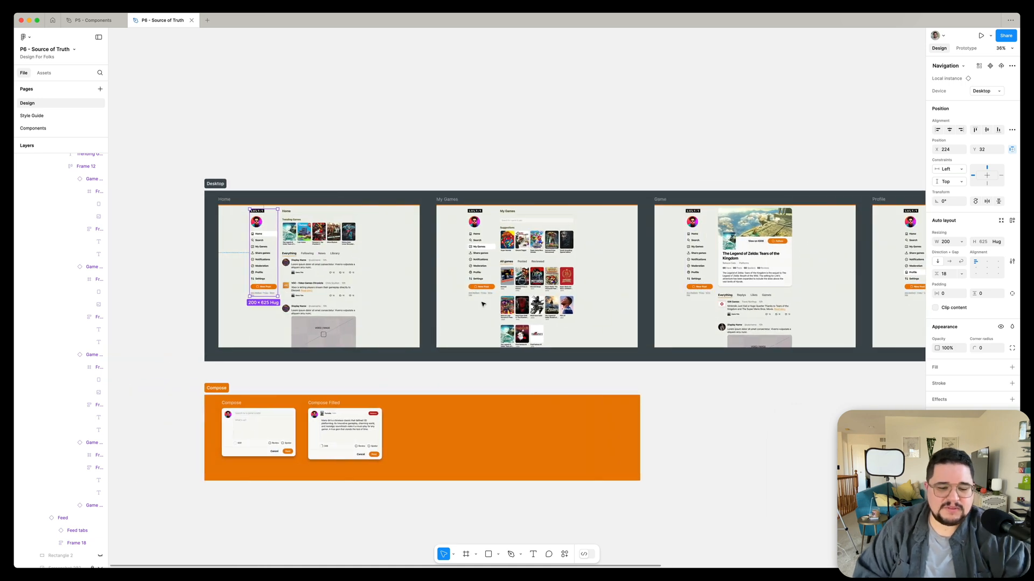
scroll(379, 291, "up", 8)
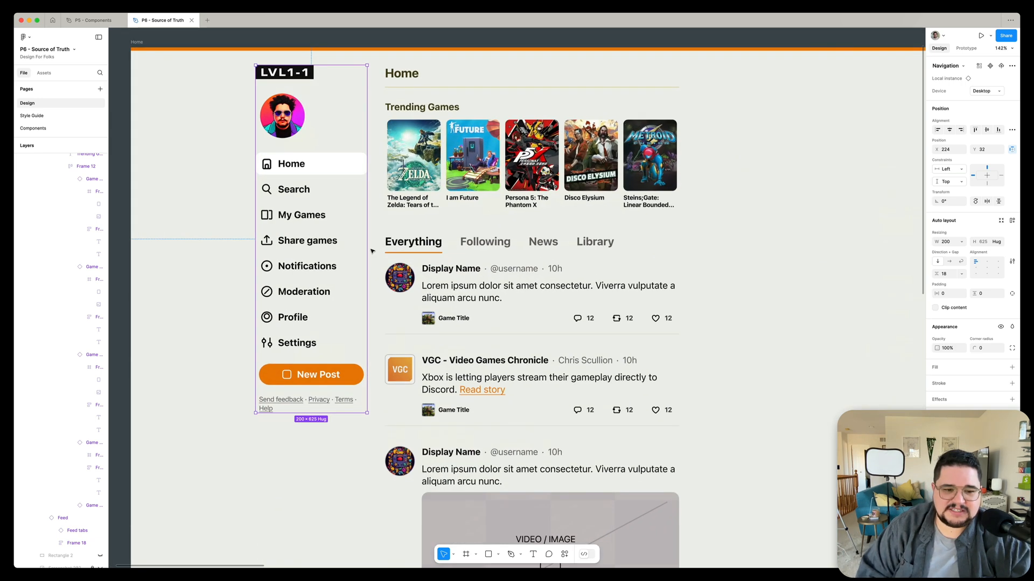
Step: Go to the main component of the Share games link in the Home frame's Navigation
left_click(324, 230)
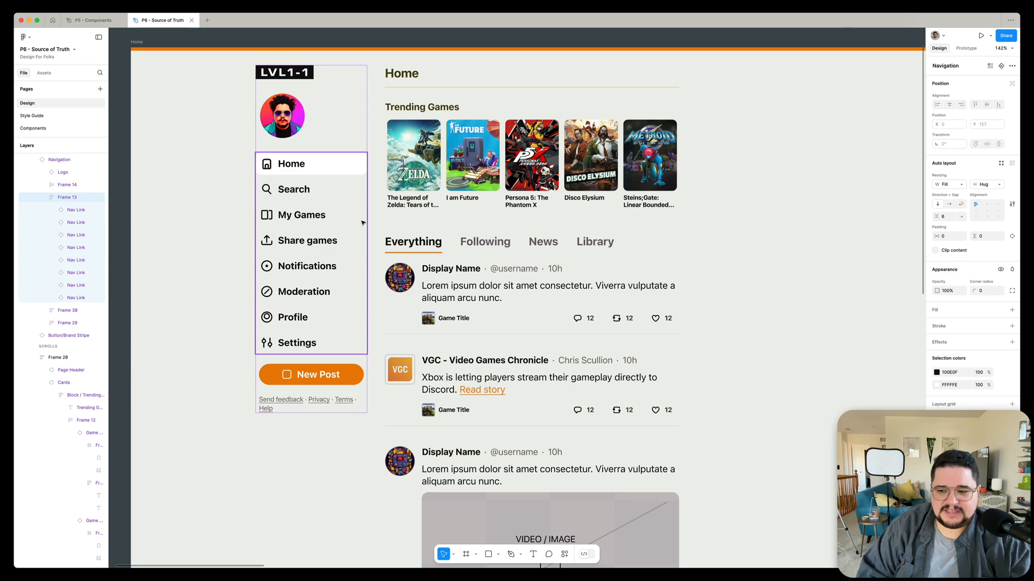
left_click(301, 241)
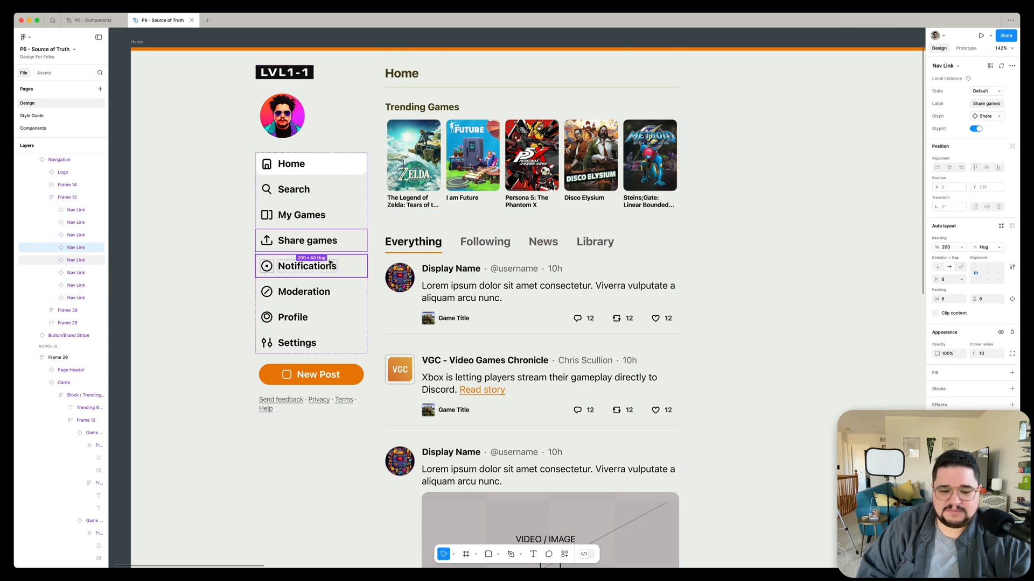
left_click(947, 82)
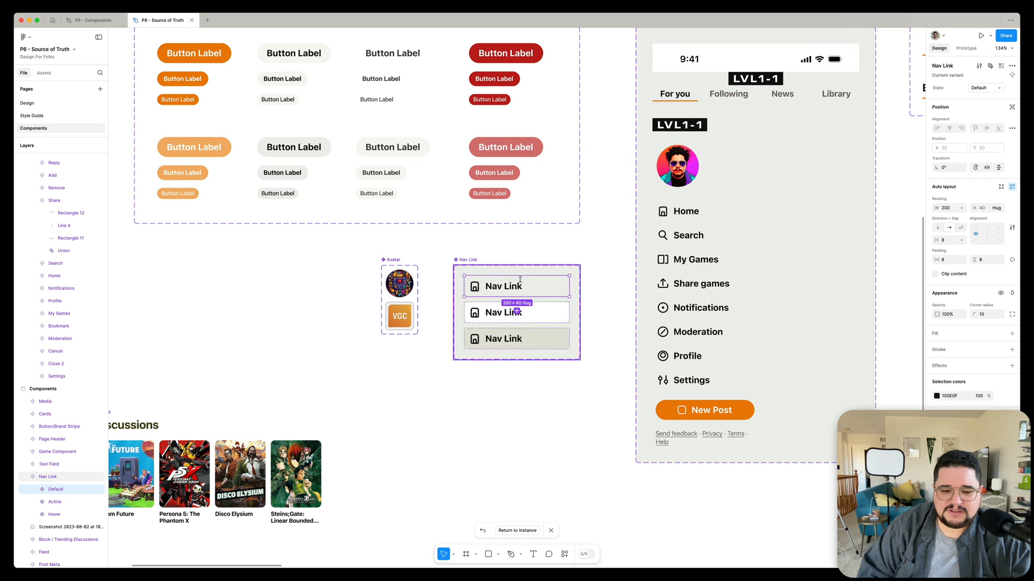
Step: Scale the glyphs in all three Nav Link variants to a width of 20
left_click(475, 289)
scroll(475, 289, "up", 5)
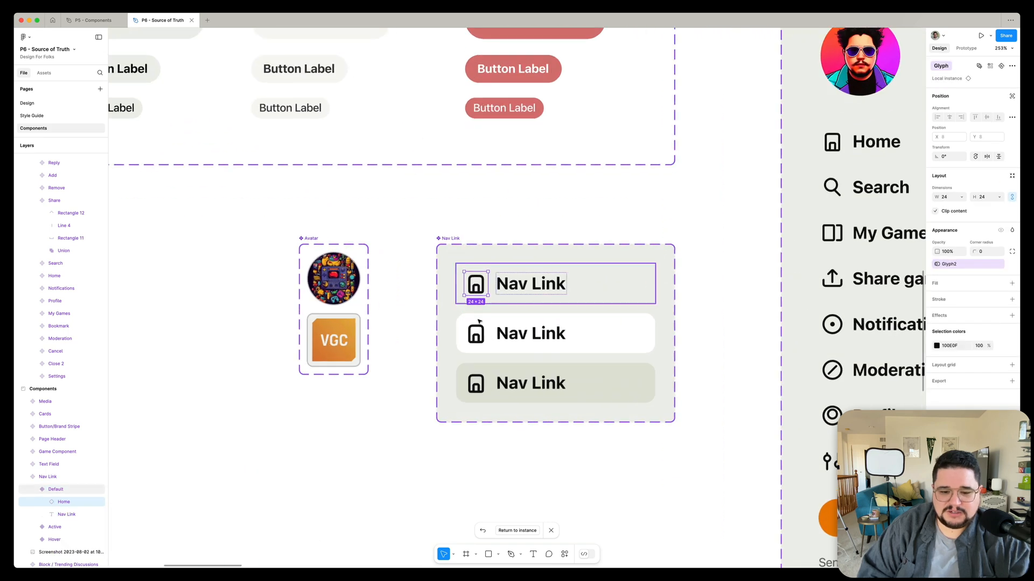
left_click(474, 312, "shift")
left_click(476, 383, "shift")
scroll(476, 383, "down", 5)
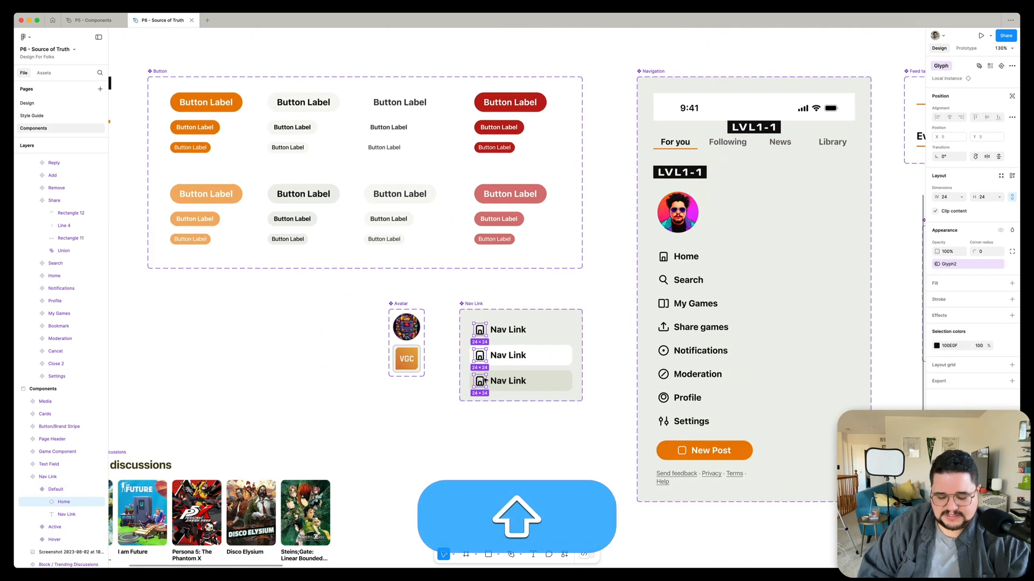
scroll(476, 383, "right", 3)
key("shift+k")
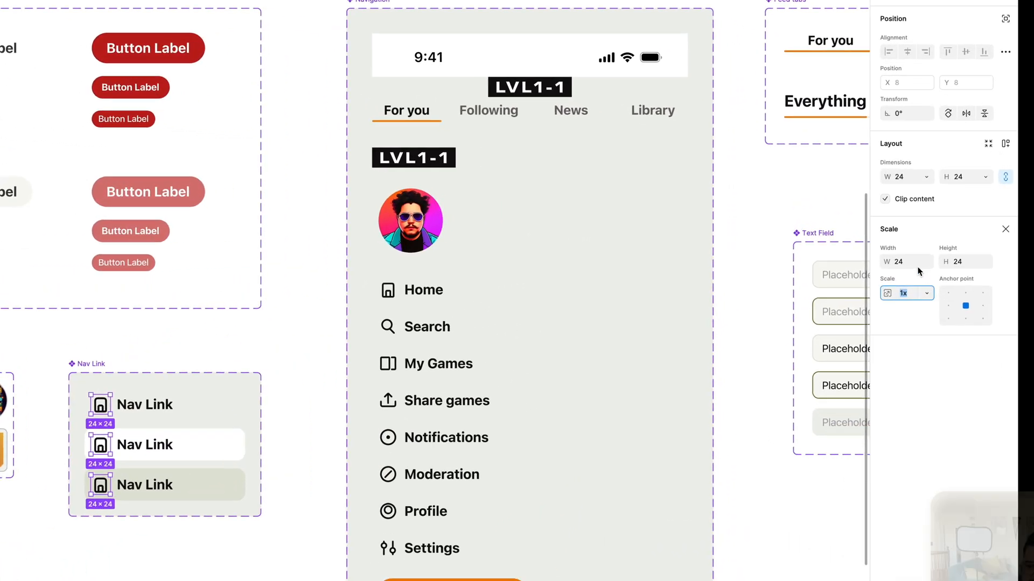
left_click(902, 255)
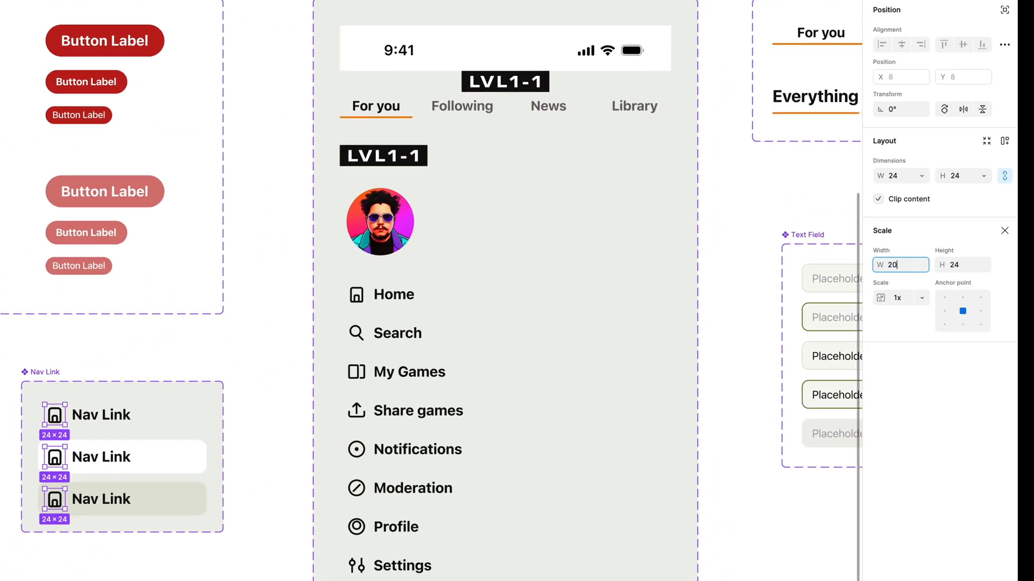
type("20")
key("Return")
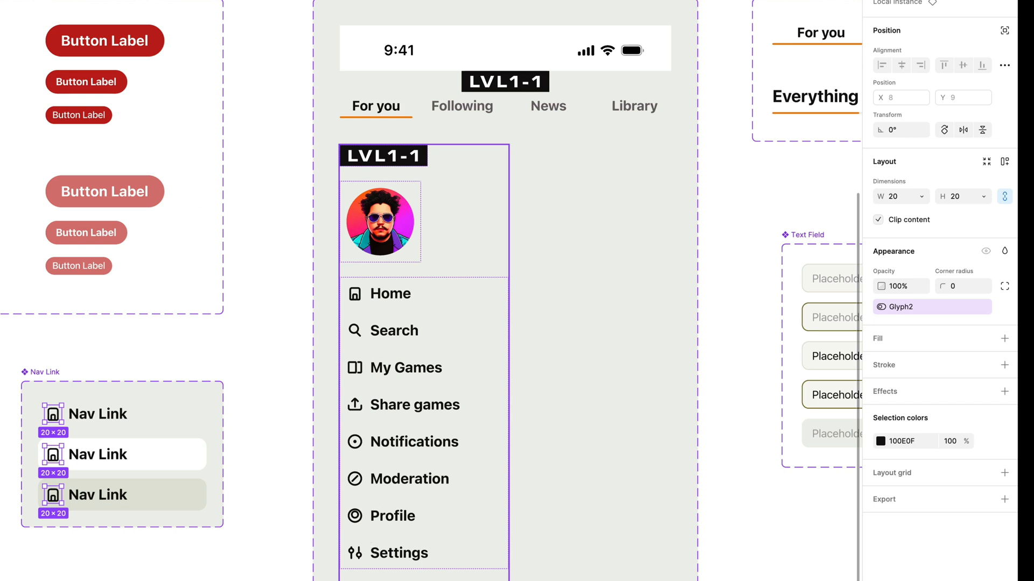
Step: Undo the Nav Link glyph scaling back to the Home frame and clear the selection
key("super+z")
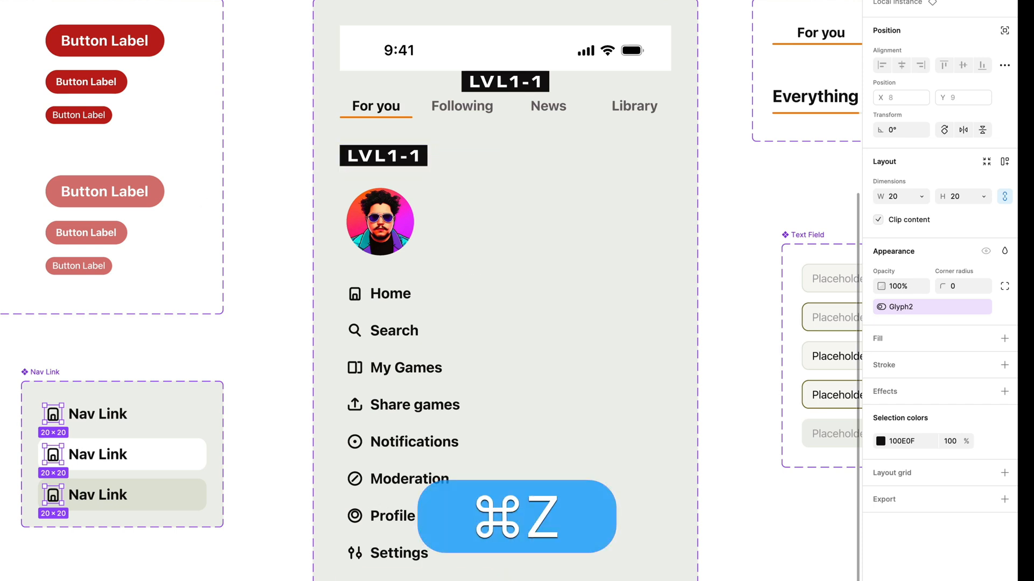
key("Escape")
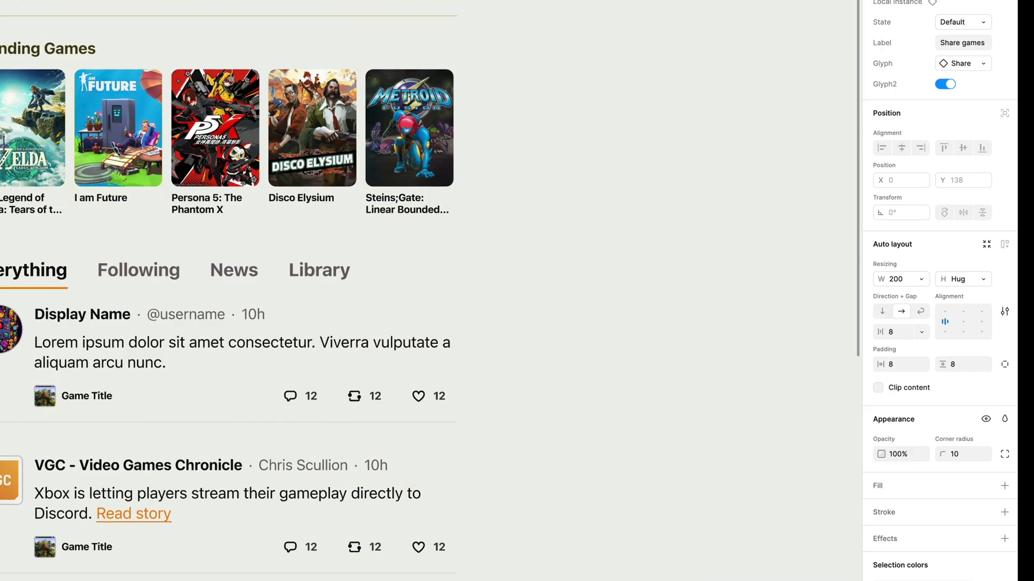
scroll(430, 291, "down", 5)
left_click(21, 98)
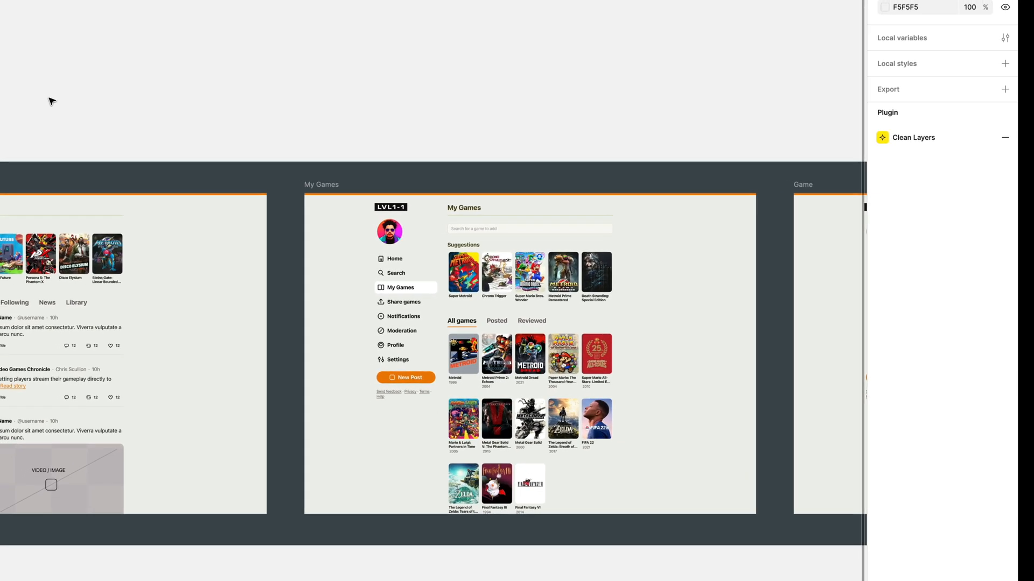
Step: Look over the Desktop and Compose sections on the Design page, examining the Navigation in each desktop frame
scroll(51, 101, "right", 3)
scroll(51, 101, "down", 2)
scroll(125, 106, "right", 3)
scroll(124, 106, "down", 2)
scroll(124, 106, "up", 1)
scroll(124, 106, "left", 6)
scroll(124, 106, "down", 3)
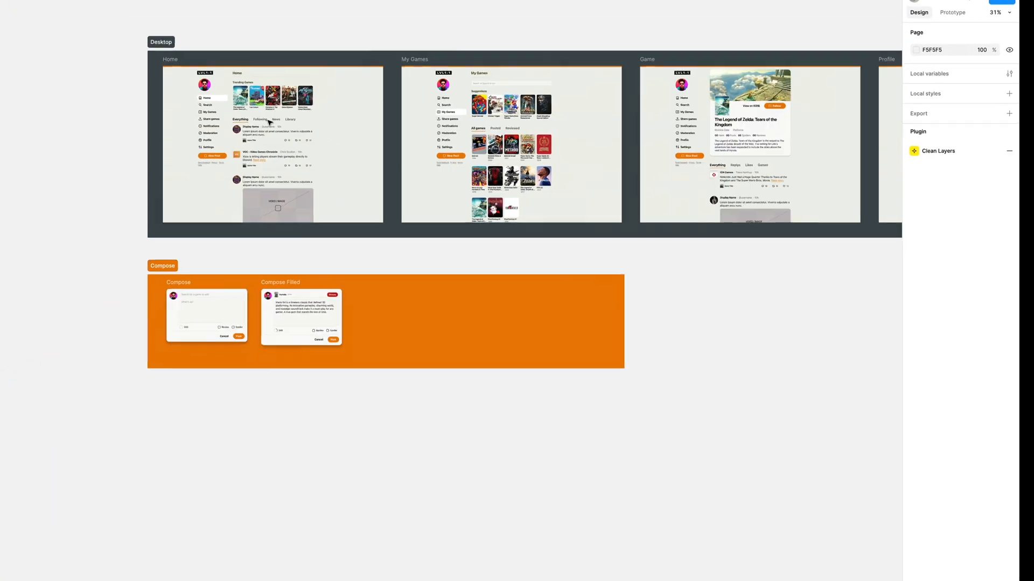
scroll(268, 122, "up", 2)
scroll(267, 123, "right", 7)
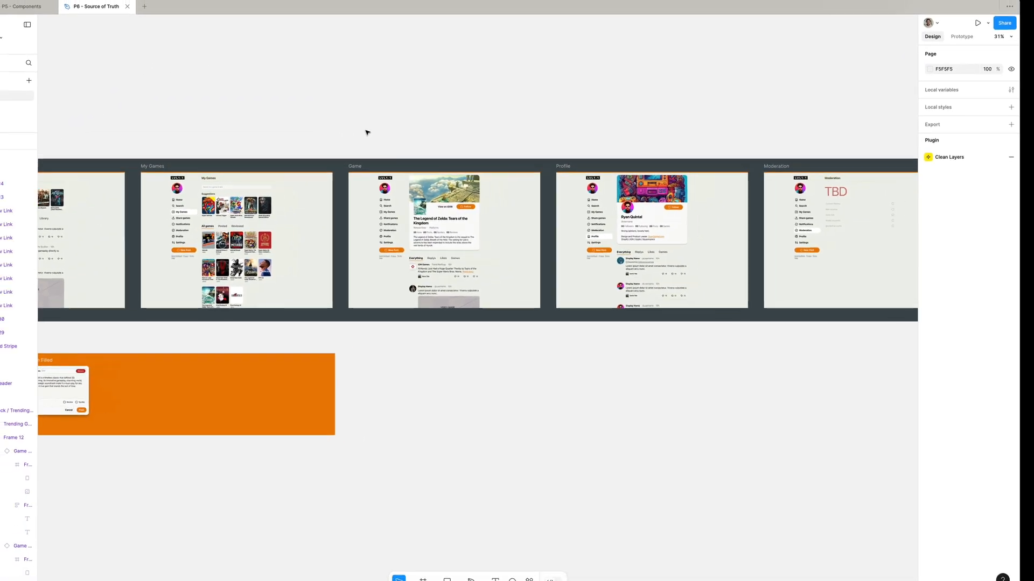
scroll(366, 132, "right", 3)
scroll(366, 132, "up", 1)
scroll(366, 132, "left", 10)
scroll(366, 132, "right", 5)
scroll(409, 135, "right", 3)
scroll(413, 136, "left", 6)
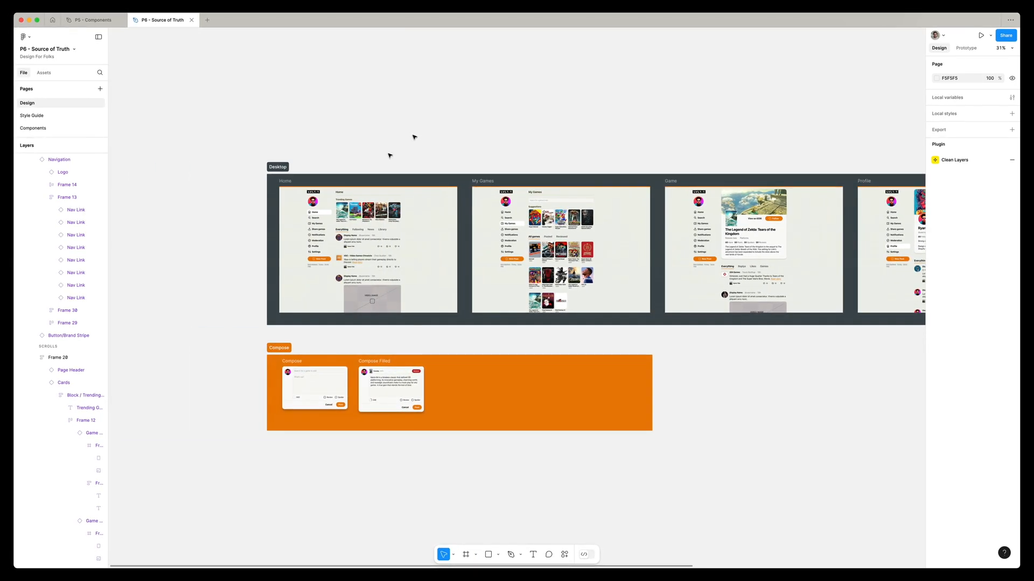
scroll(323, 212, "up", 5)
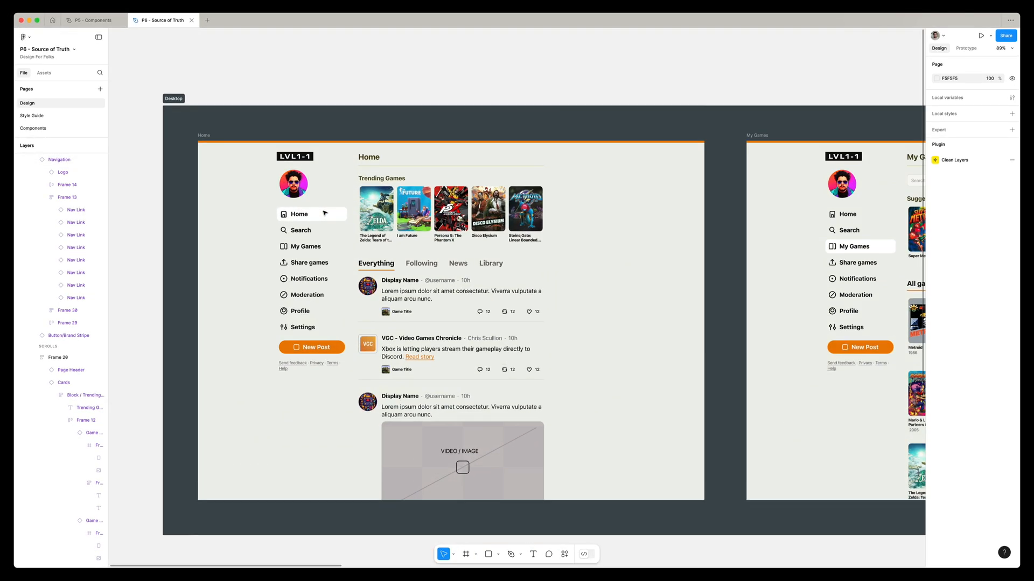